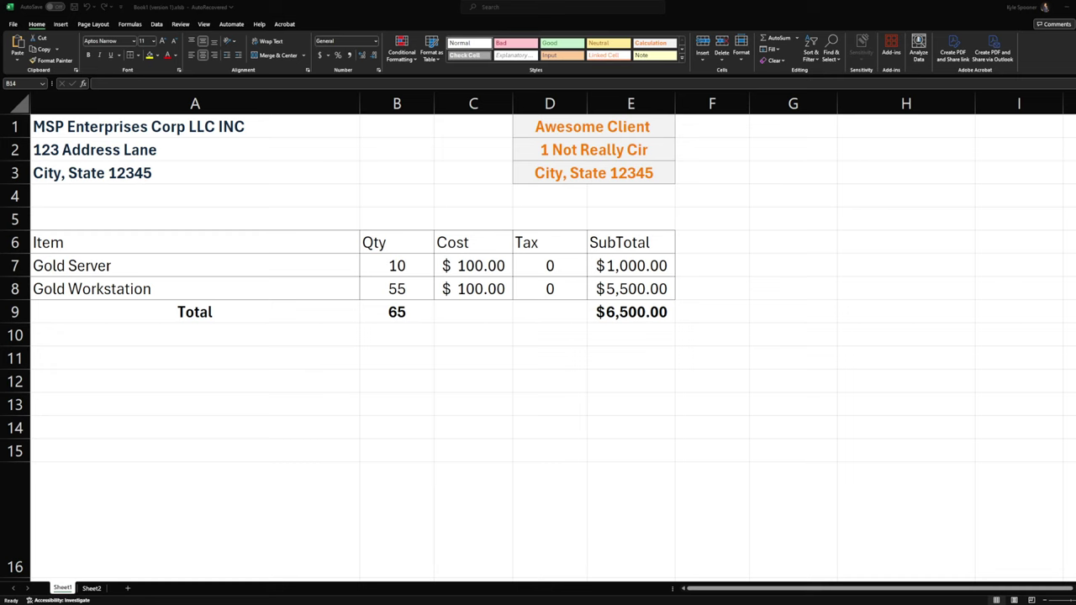
- Look over the RMM through SAT cost rows and the DesignAppSystem ticket
scroll(163, 508, down, 5)
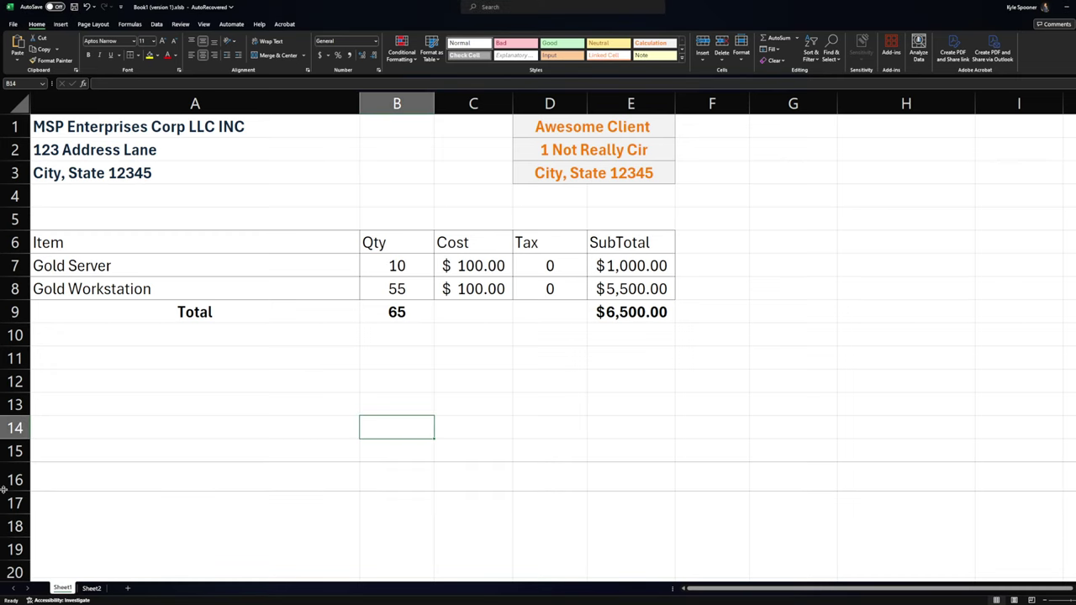
click(163, 508)
scroll(163, 509, down, 5)
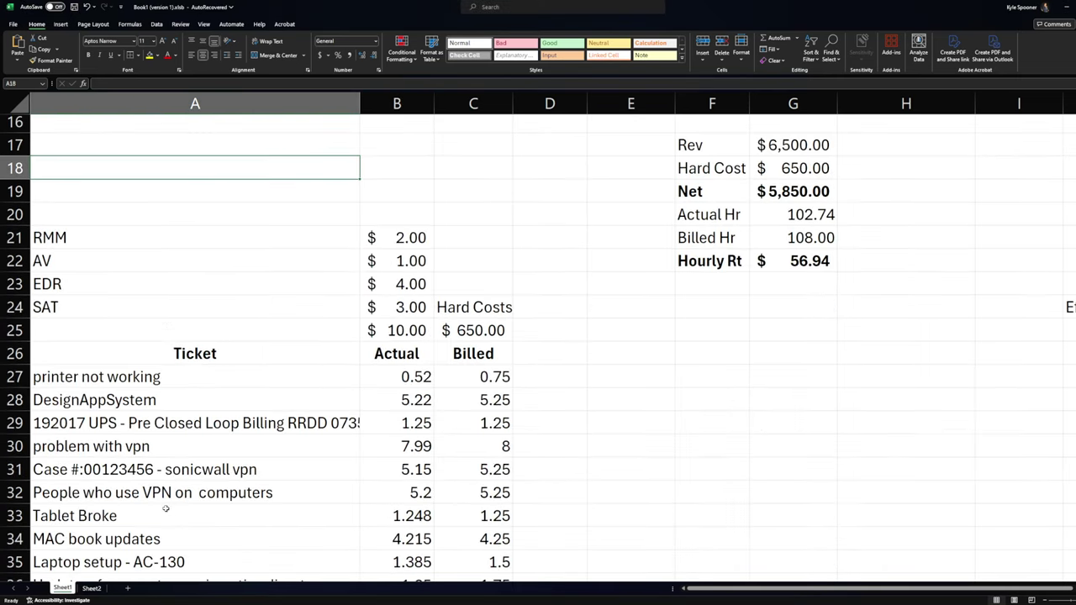
click(319, 392)
scroll(163, 330, up, 1)
drag(163, 307, 396, 377)
click(528, 403)
- Inspect the per-unit cost amounts, their total of 10, and the 650.00 Hard Costs formula
click(160, 303)
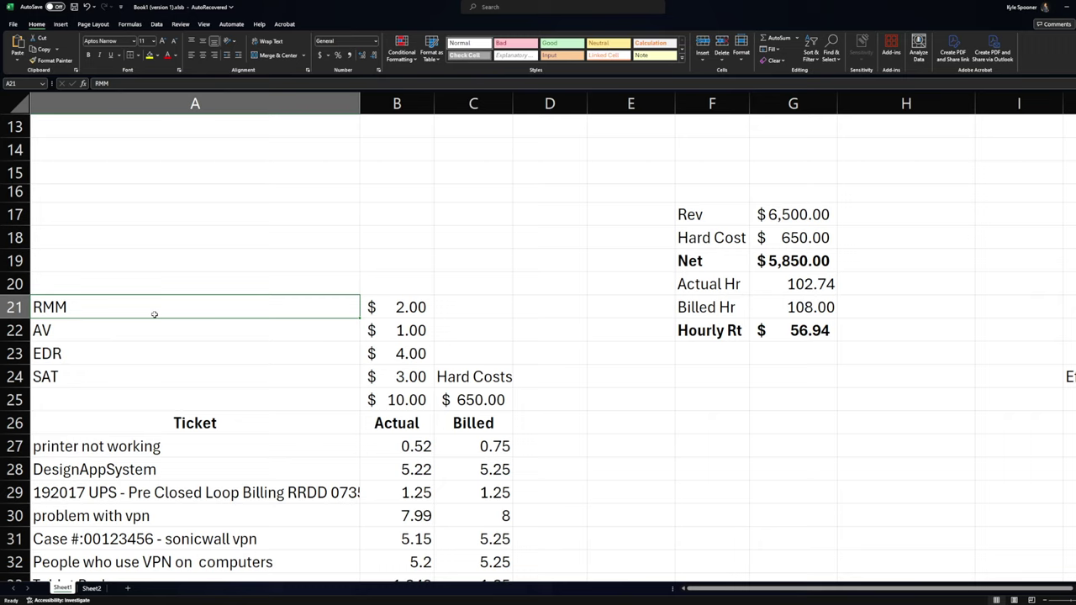
click(176, 353)
drag(384, 316, 411, 378)
click(411, 377)
key(Return)
click(330, 402)
click(397, 406)
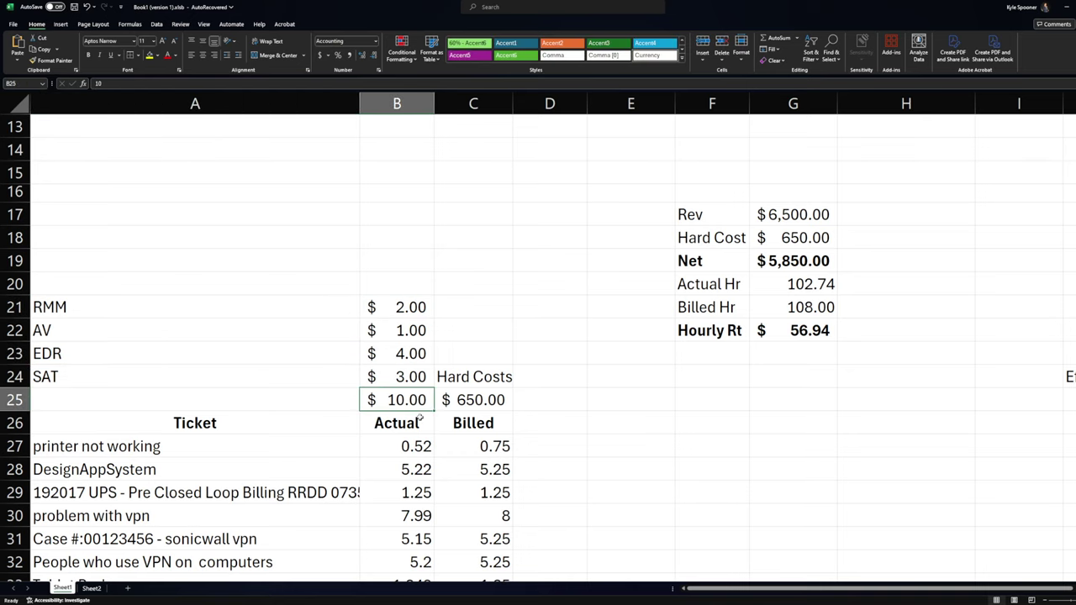
click(492, 379)
key(Return)
scroll(496, 437, up, 1)
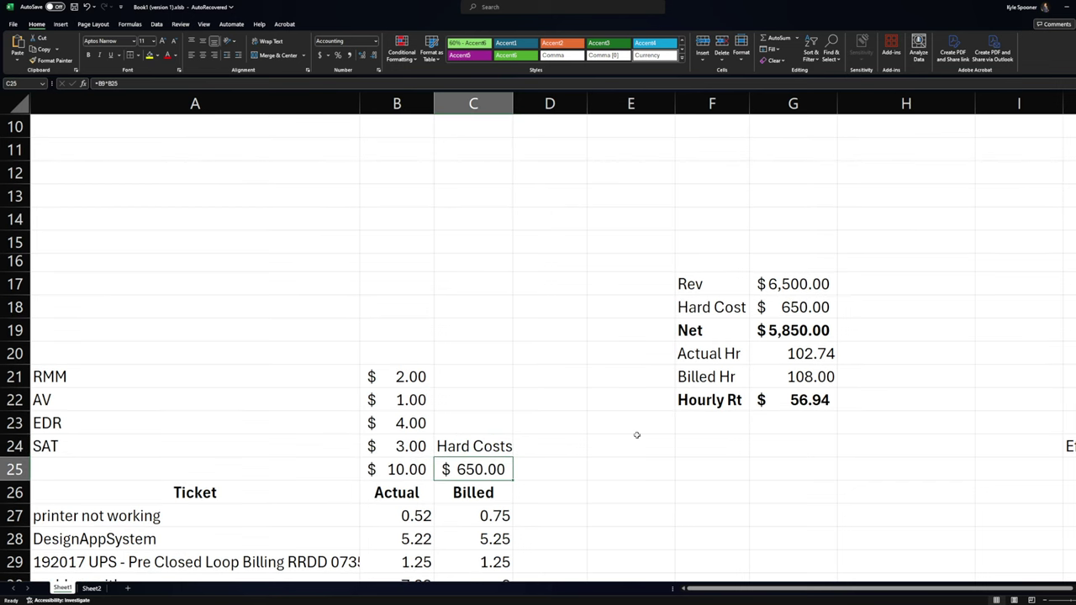
scroll(636, 437, up, 2)
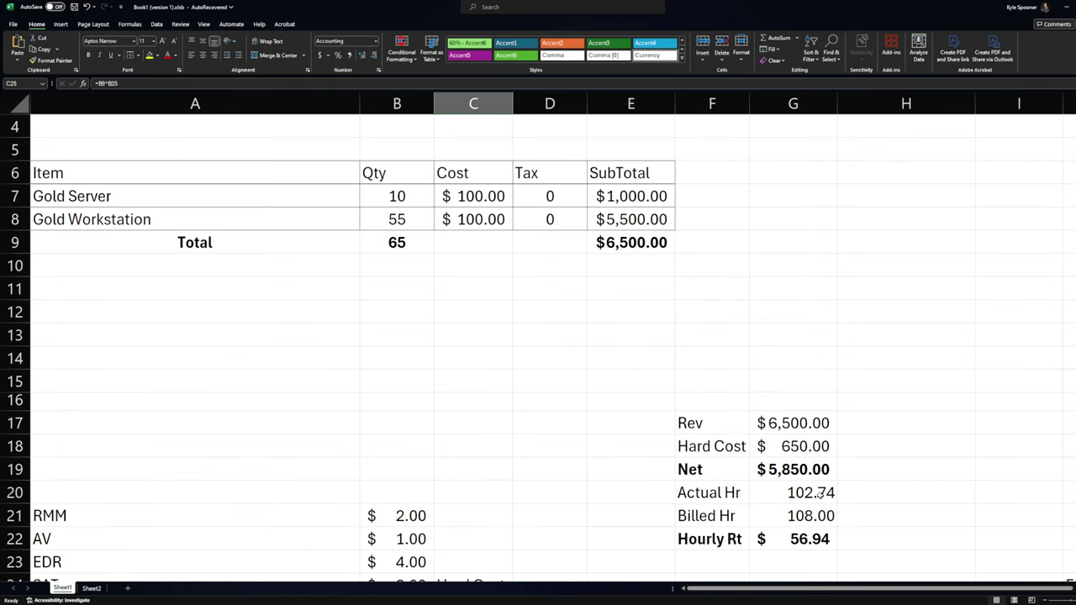
- Enter =E9 in the Rev cell so it shows the $6,500.00 invoice total
click(905, 494)
scroll(583, 451, down, 1)
click(472, 490)
scroll(605, 381, up, 2)
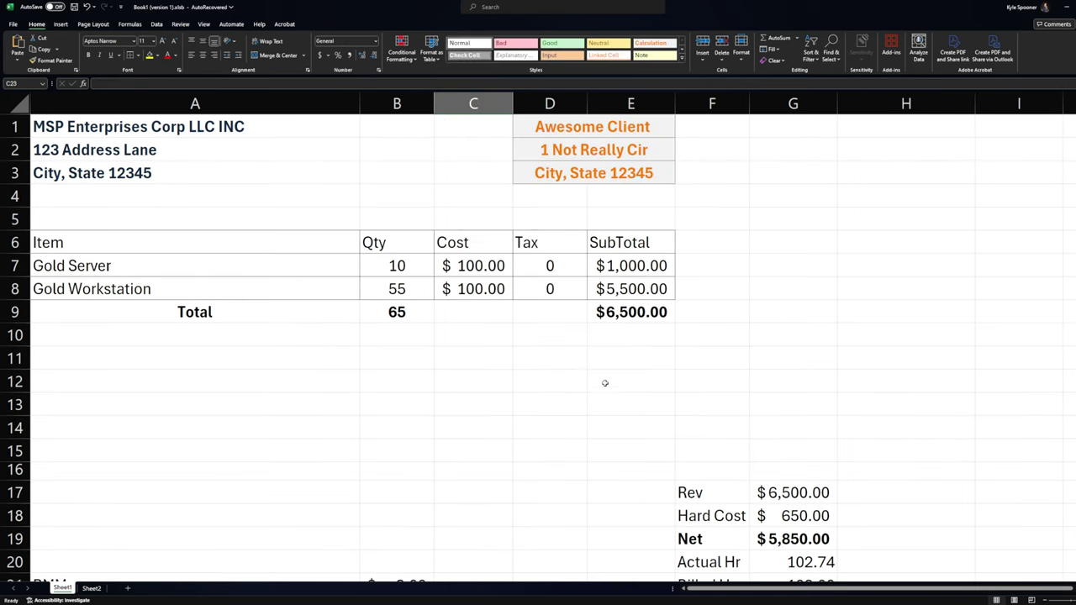
click(622, 341)
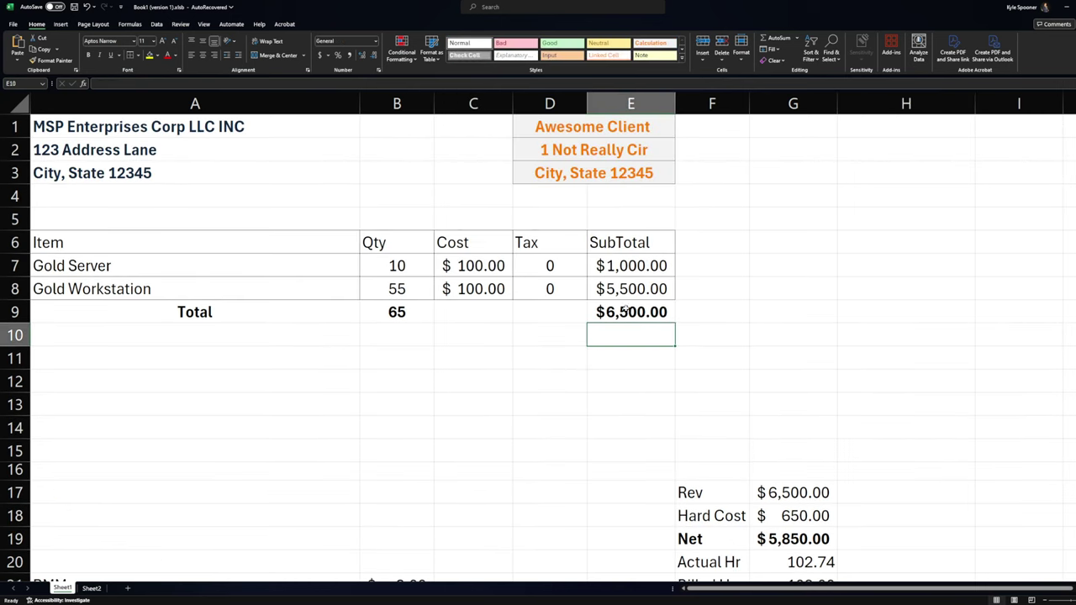
scroll(766, 369, down, 1)
drag(714, 422, 821, 426)
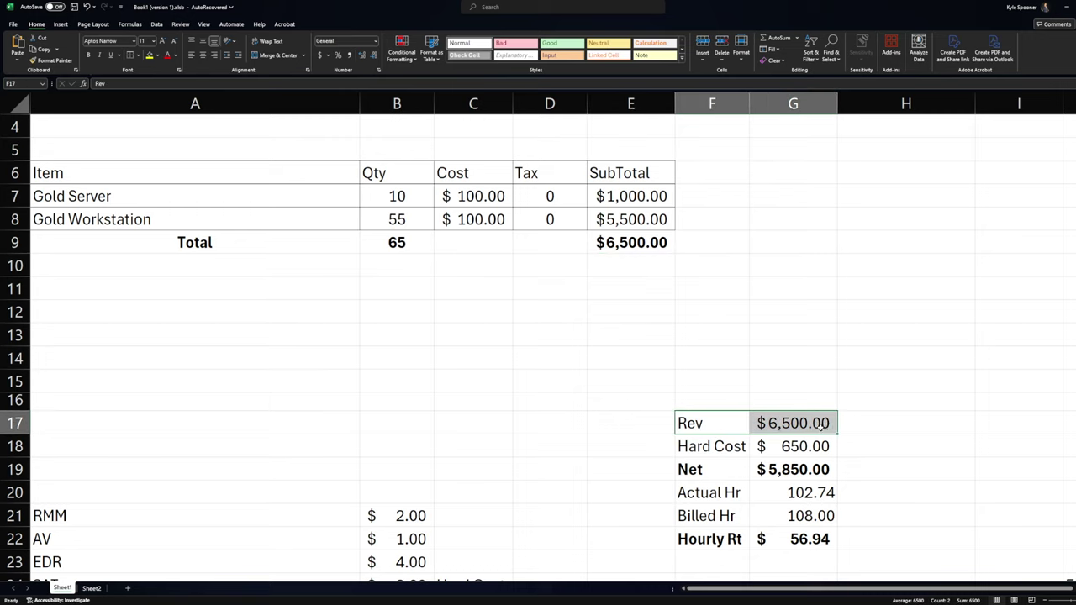
click(807, 425)
text(=E9)
click(776, 373)
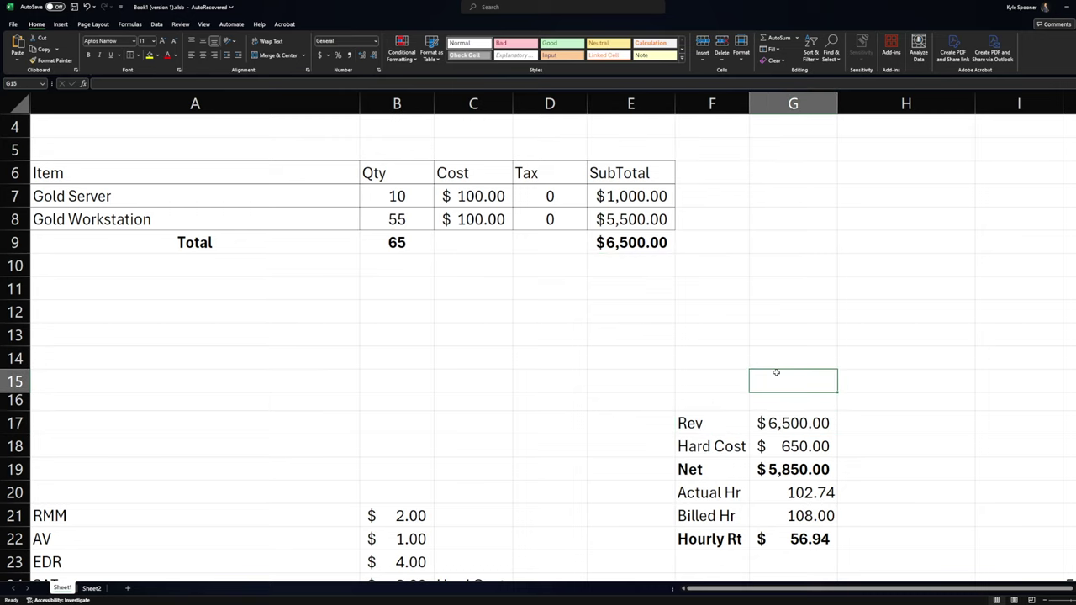
click(810, 428)
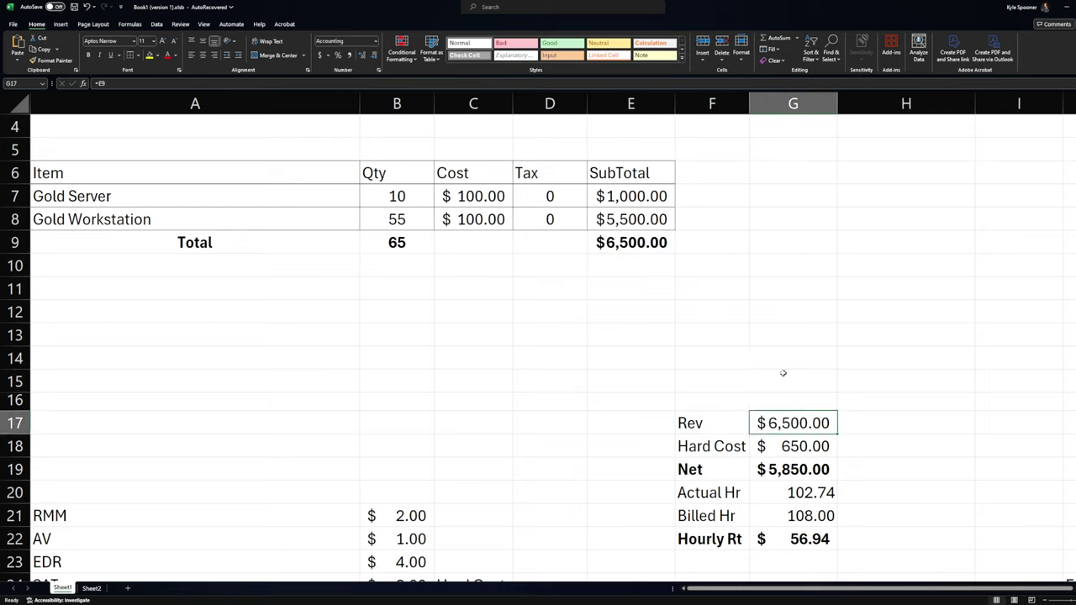
- Review the Hard Cost formula referencing C25 and the Net formula subtracting it from revenue
click(720, 448)
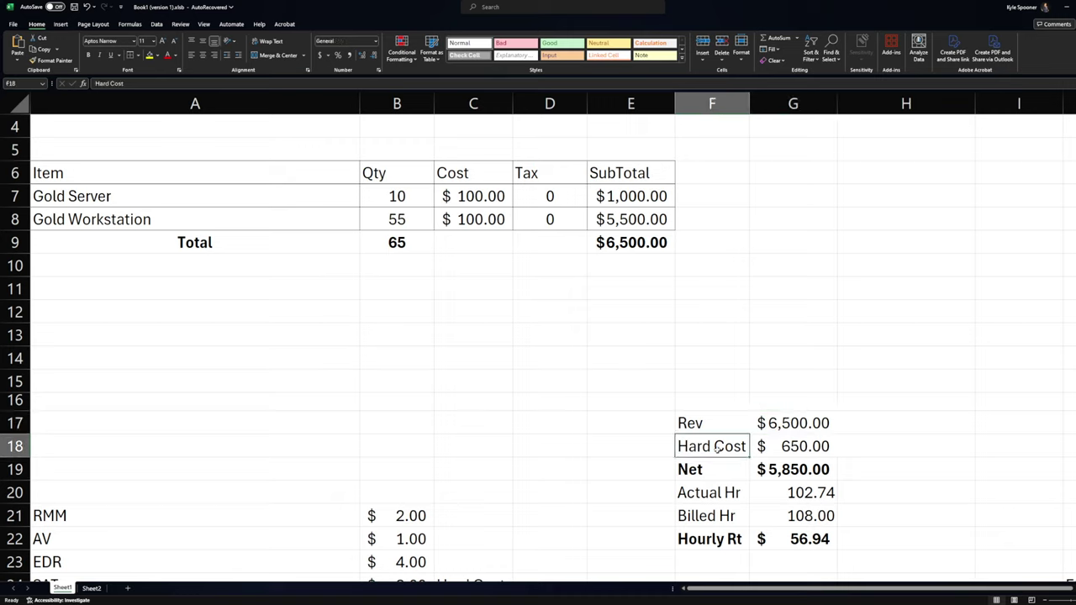
click(786, 446)
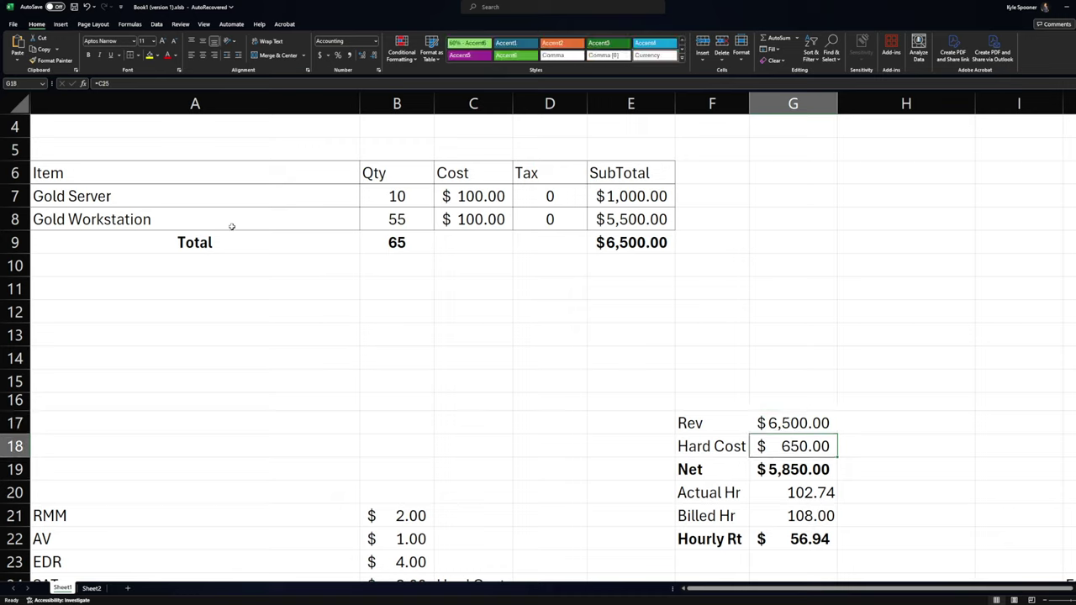
click(144, 197)
click(473, 172)
click(267, 192)
click(404, 200)
click(305, 221)
click(805, 438)
click(793, 473)
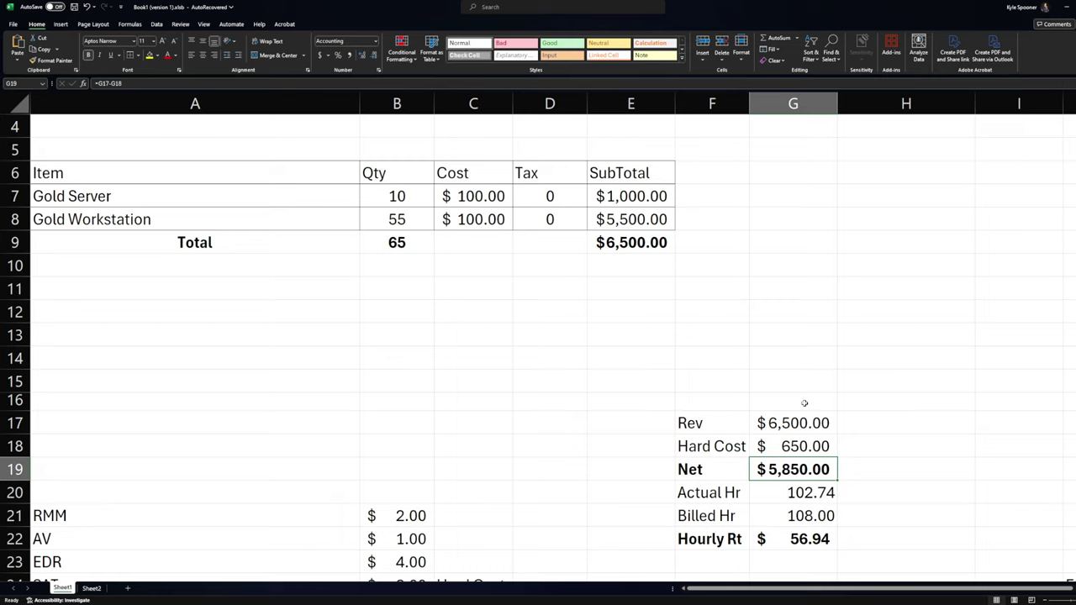
scroll(782, 346, up, 1)
click(783, 313)
drag(557, 134, 662, 135)
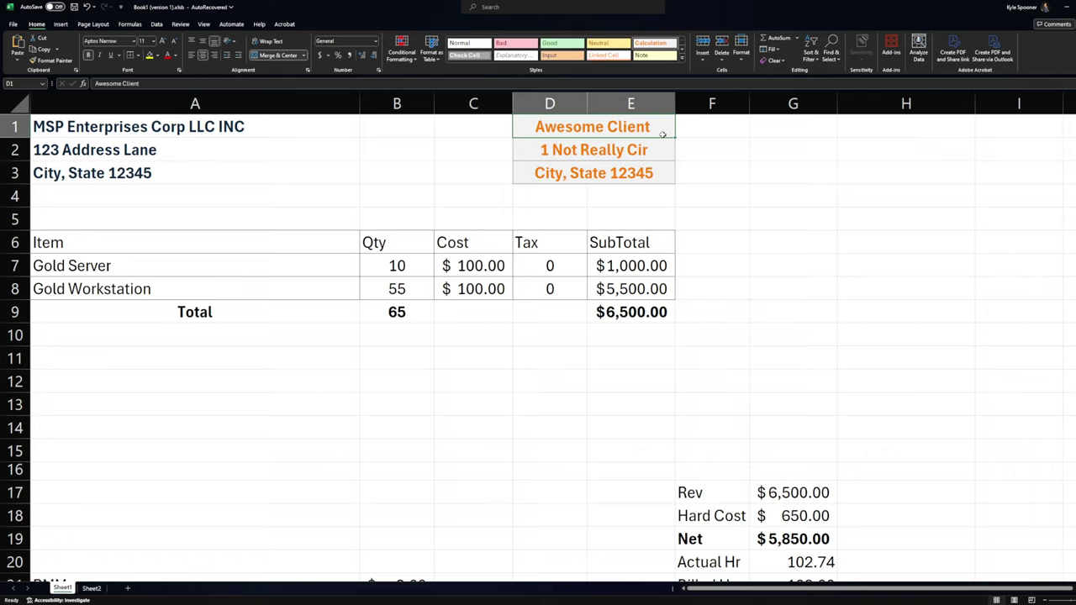
click(691, 312)
scroll(689, 312, down, 6)
click(653, 343)
scroll(504, 362, up, 1)
click(314, 384)
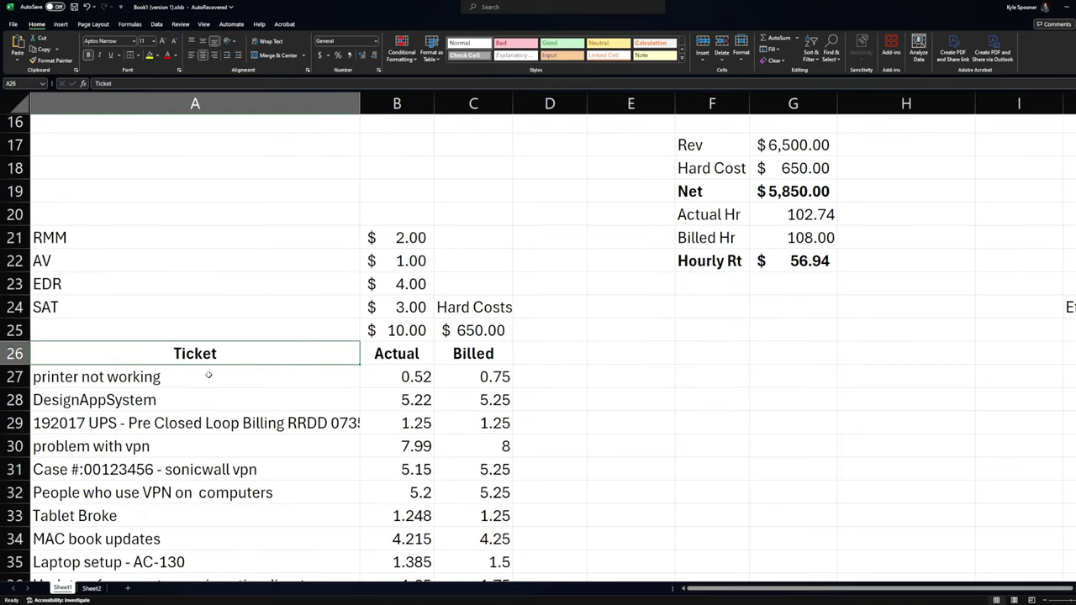
scroll(224, 379, down, 1)
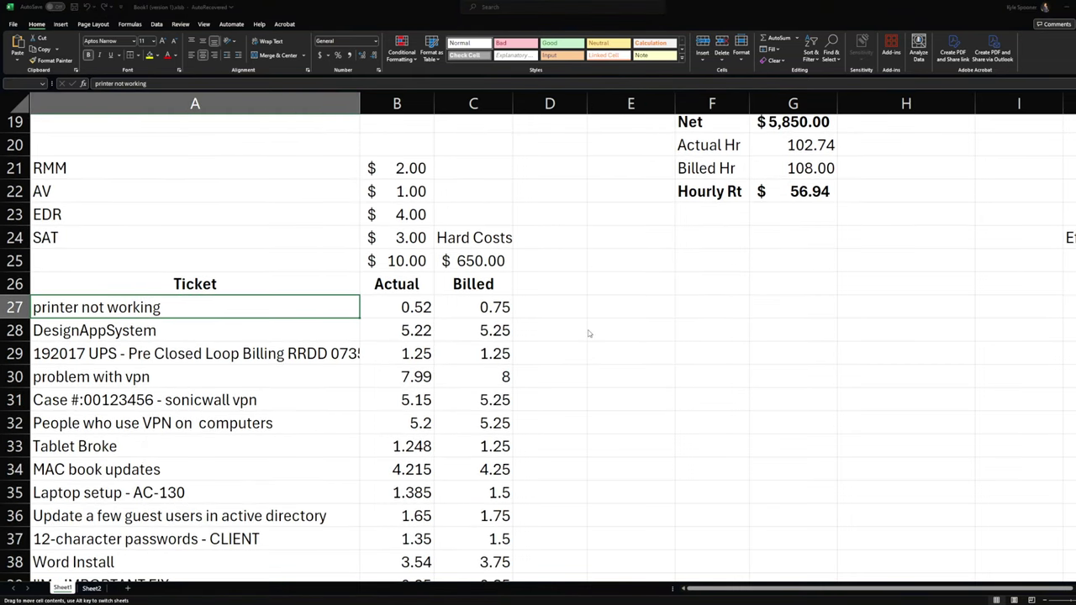
click(291, 286)
click(407, 285)
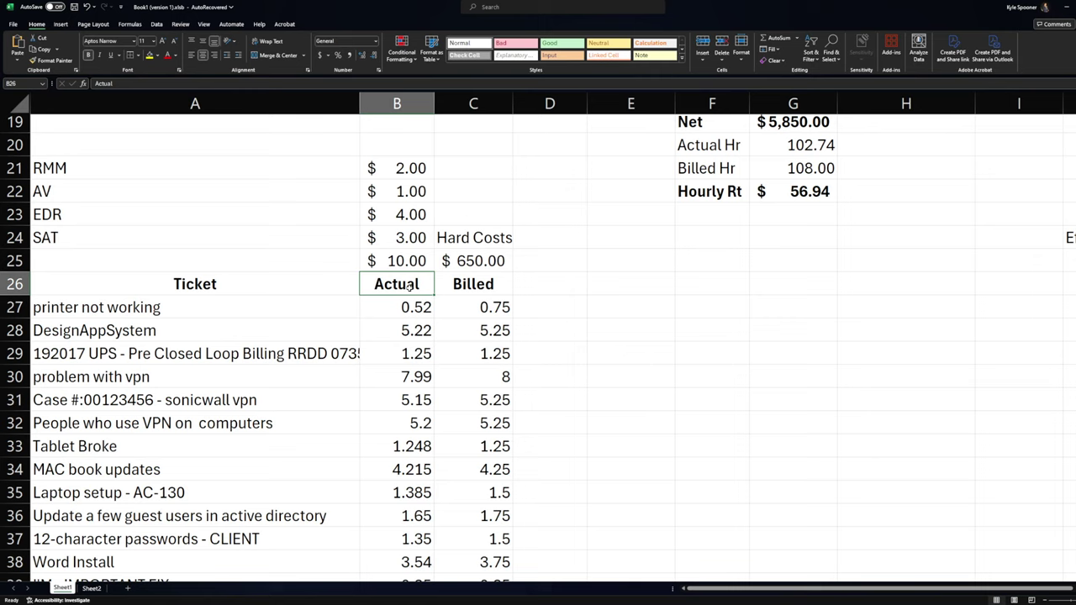
click(494, 288)
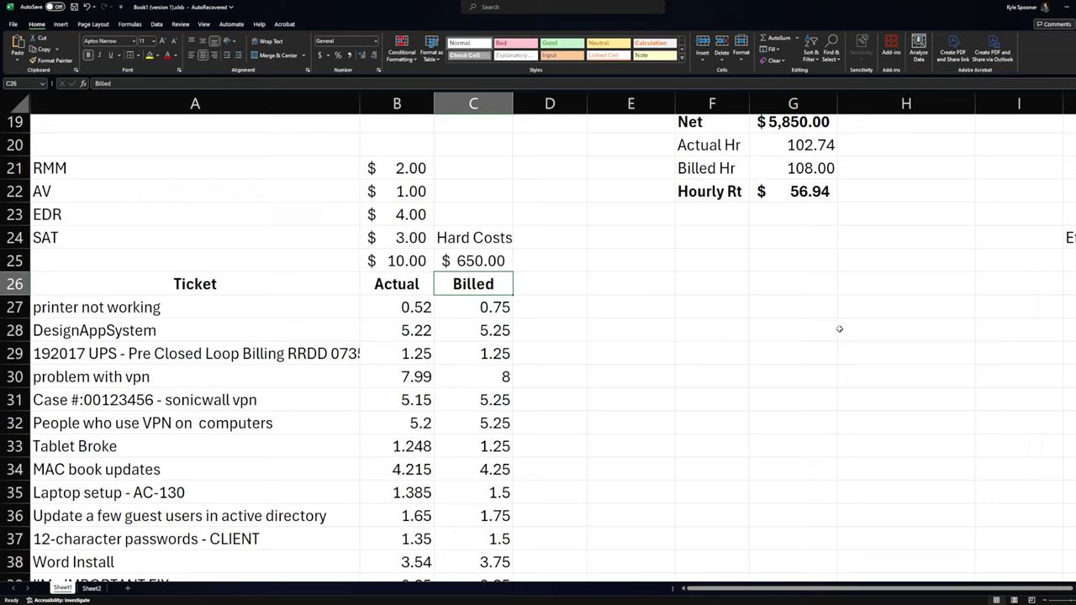
click(604, 333)
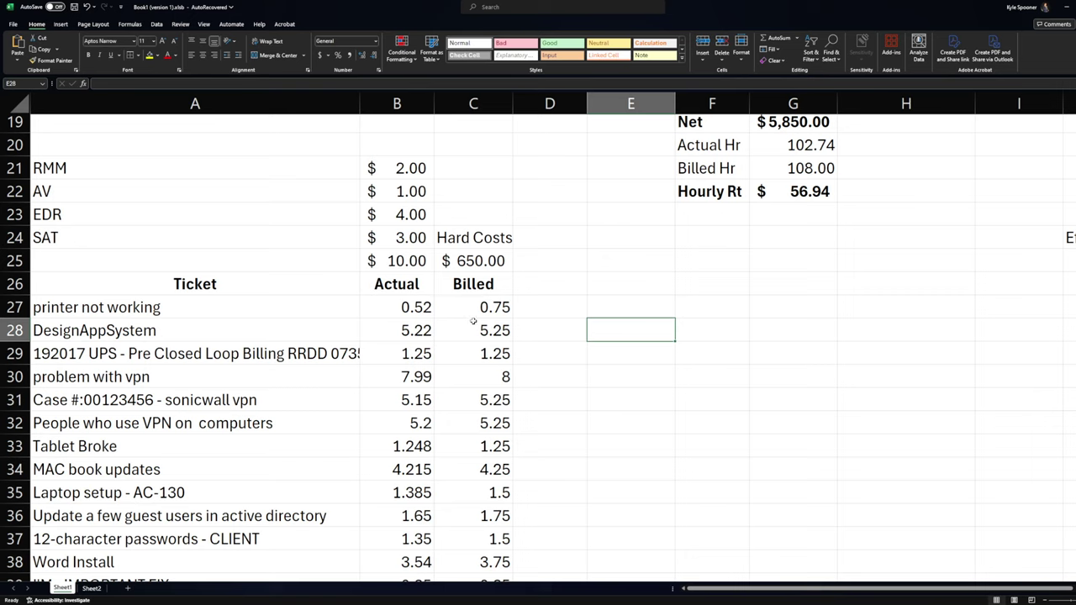
click(458, 316)
click(398, 314)
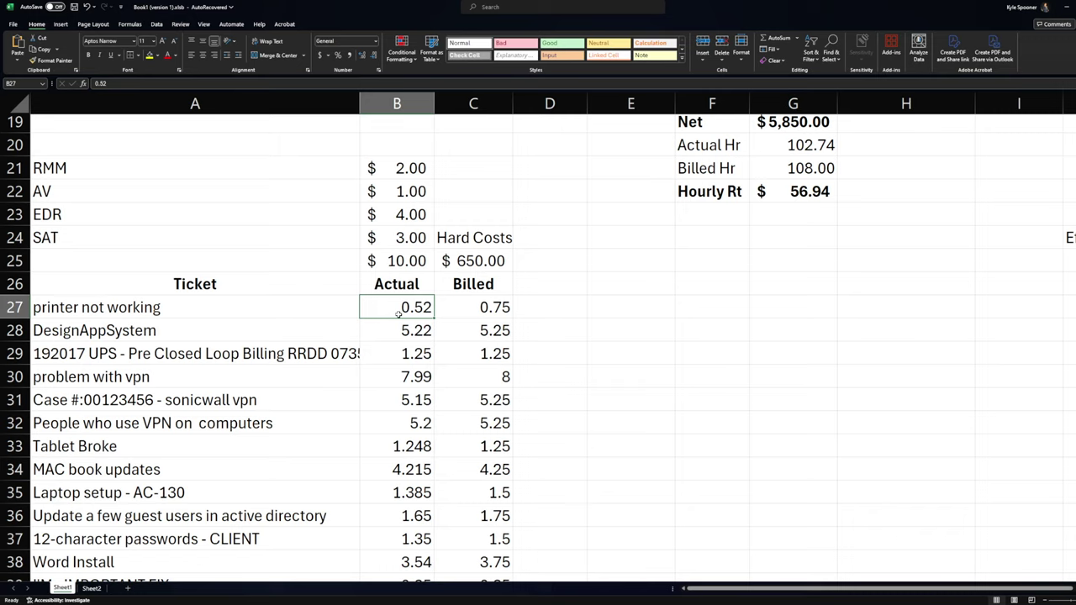
- Apply the green Good cell style to the ticket totals row A80:C80
click(529, 370)
drag(399, 311, 406, 356)
click(550, 353)
scroll(414, 331, down, 14)
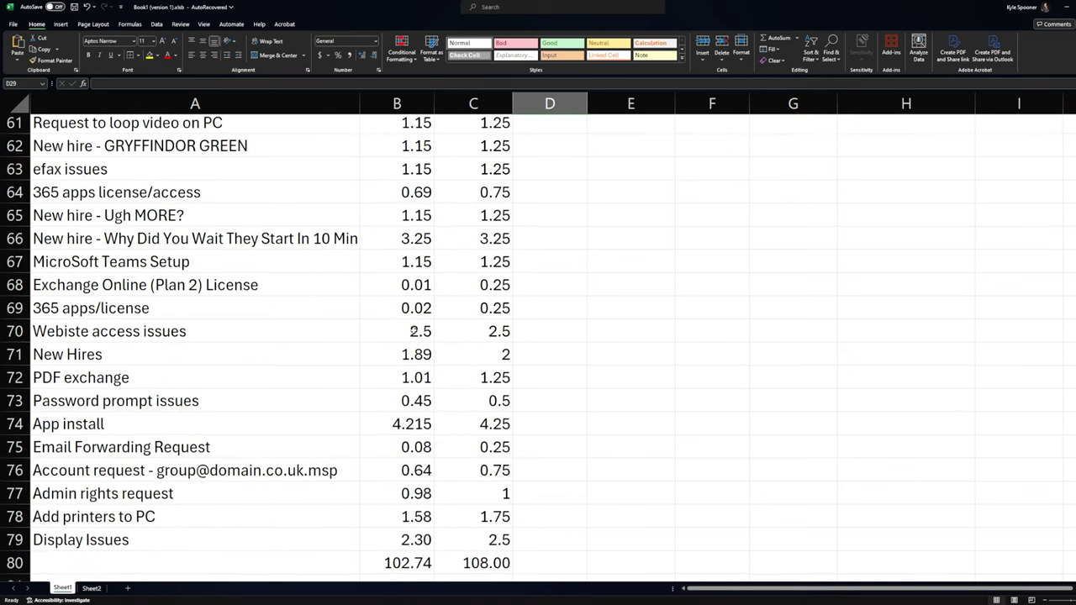
scroll(415, 330, down, 4)
click(415, 376)
click(415, 286)
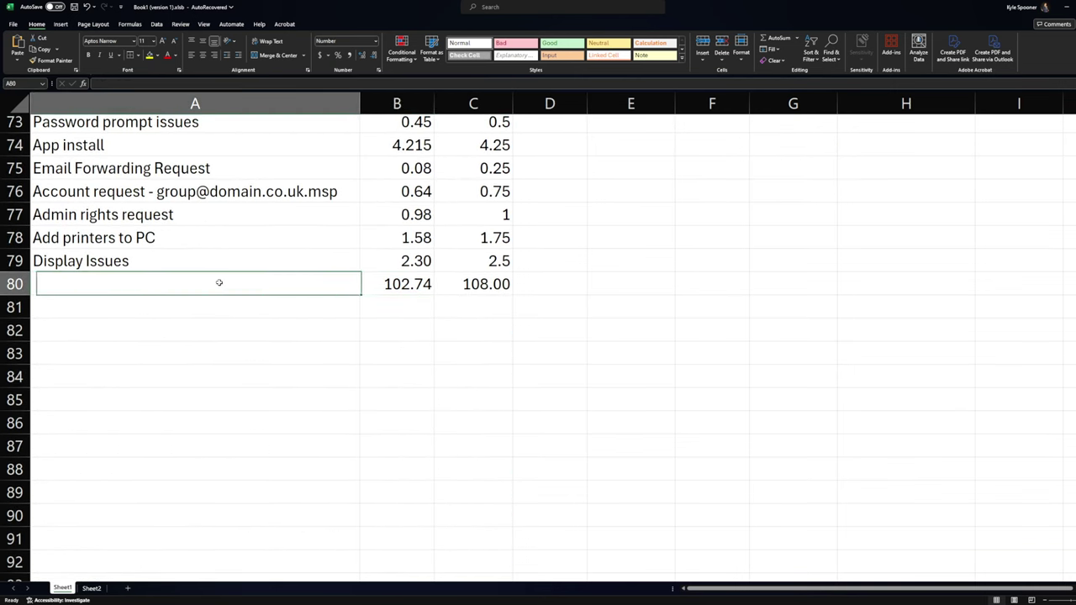
drag(219, 283, 404, 284)
click(404, 284)
drag(219, 284, 479, 284)
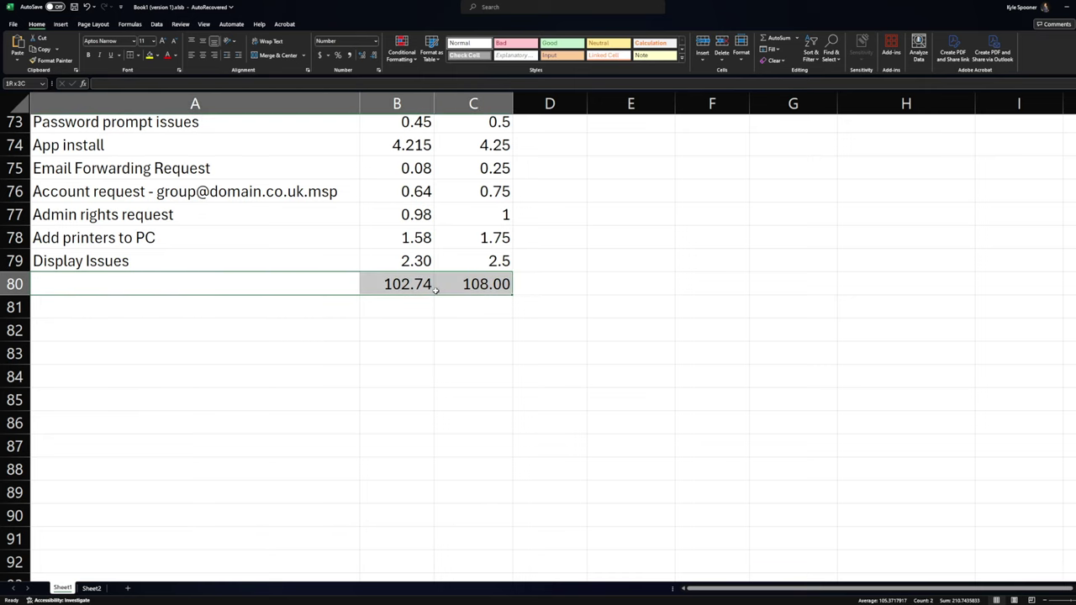
click(549, 43)
- Check the SUM formulas behind the actual and billed hours totals
click(711, 214)
click(389, 283)
scroll(641, 368, up, 3)
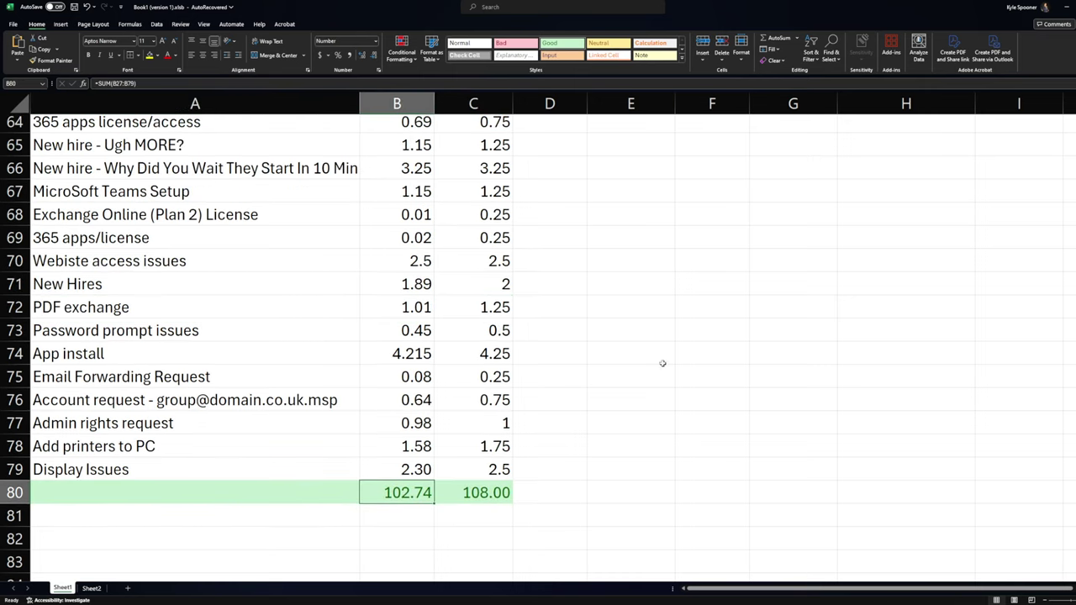
click(397, 468)
click(396, 493)
click(500, 492)
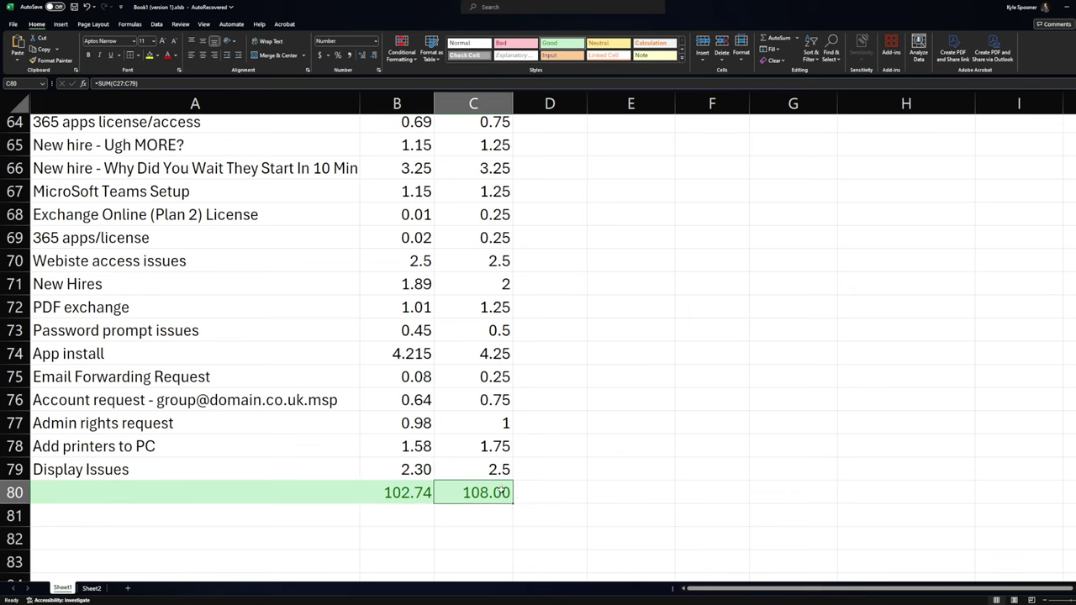
- Review the summary's Actual Hr link and the Hourly Rt formula dividing Net by hours
scroll(547, 490, up, 17)
click(635, 399)
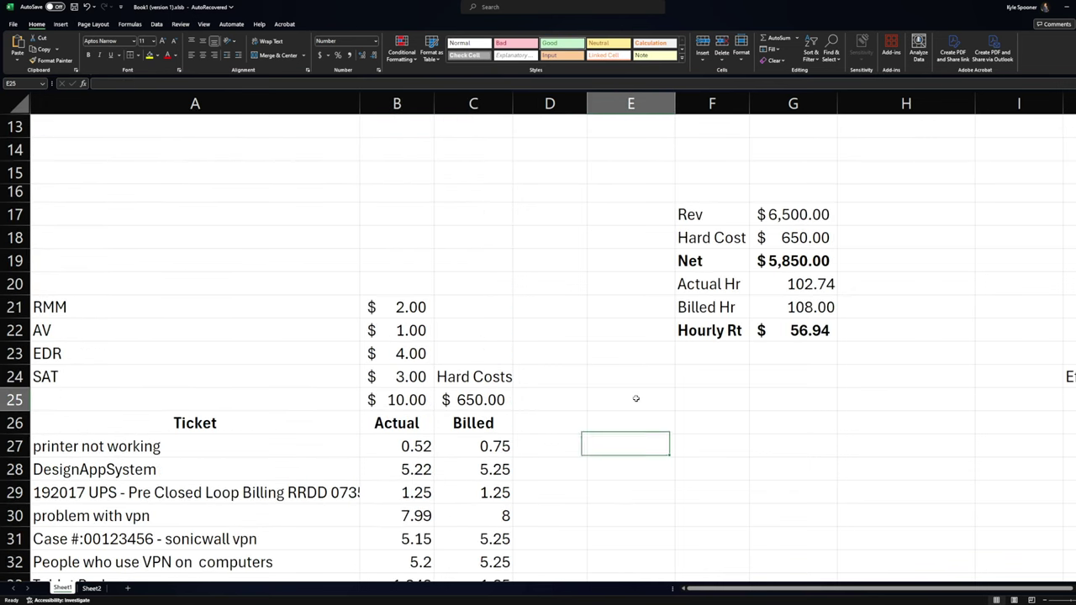
scroll(635, 398, up, 2)
click(711, 446)
click(708, 425)
click(805, 425)
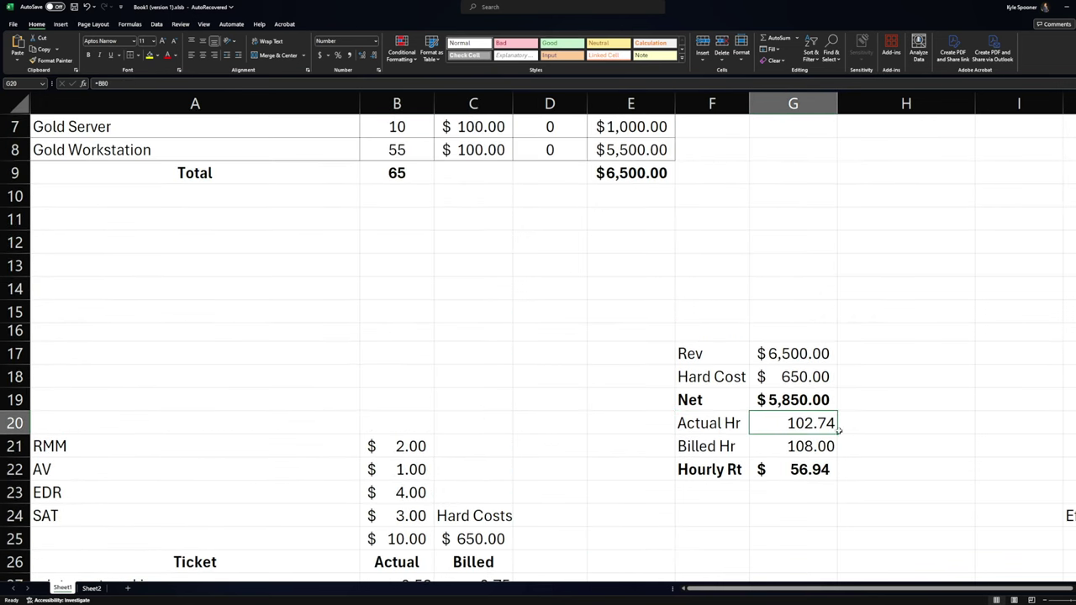
click(783, 408)
click(806, 467)
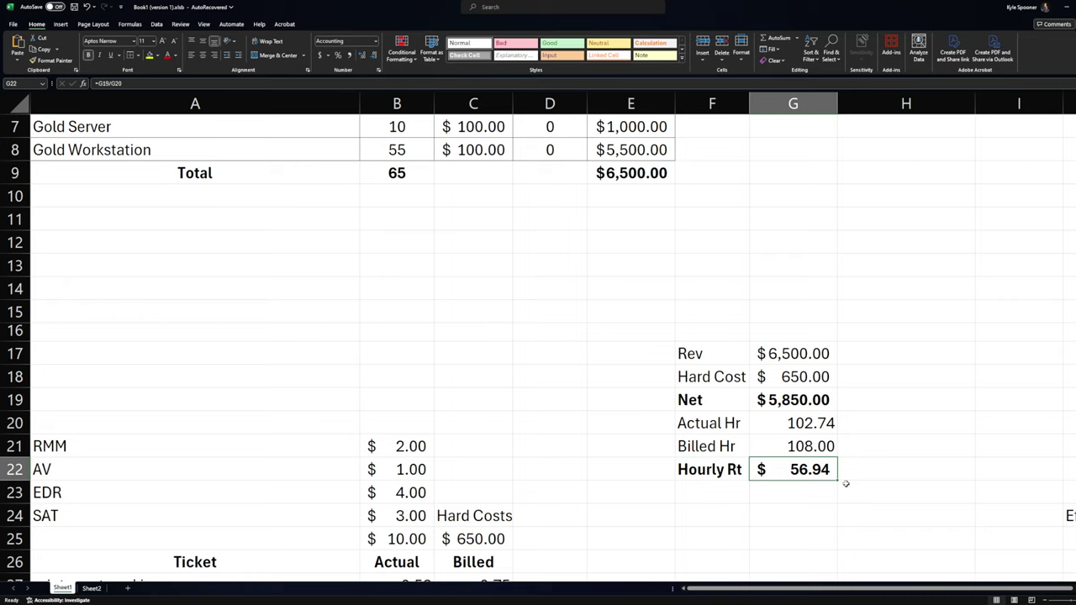
- Add a Std Rt label under Hourly Rt with a value of 100
click(715, 487)
text(S)
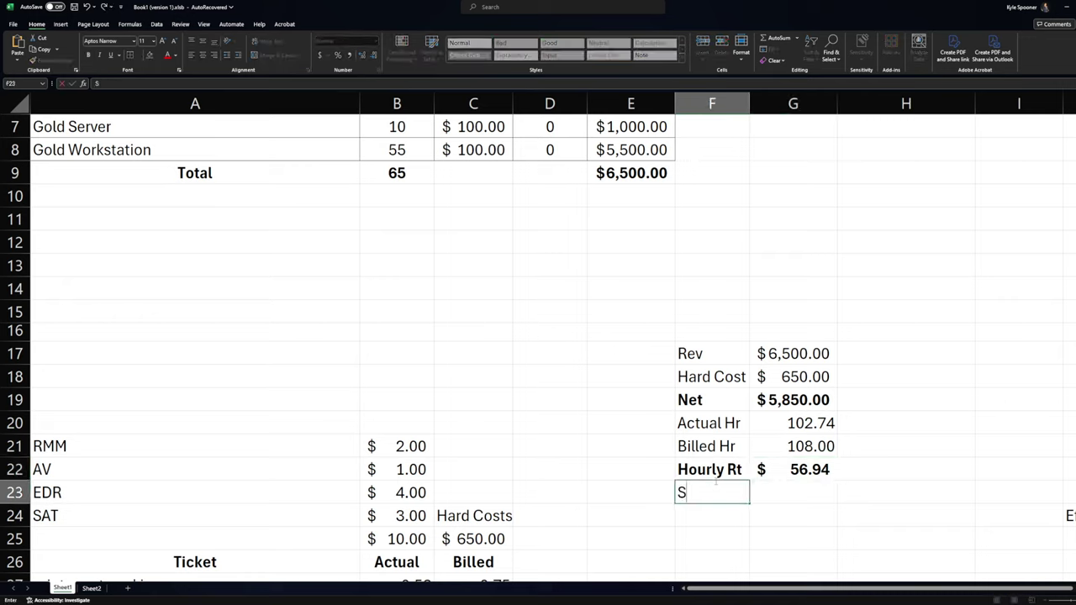
text(td Rt)
key(Tab)
text(100)
key(Return)
key(Up)
key(Right)
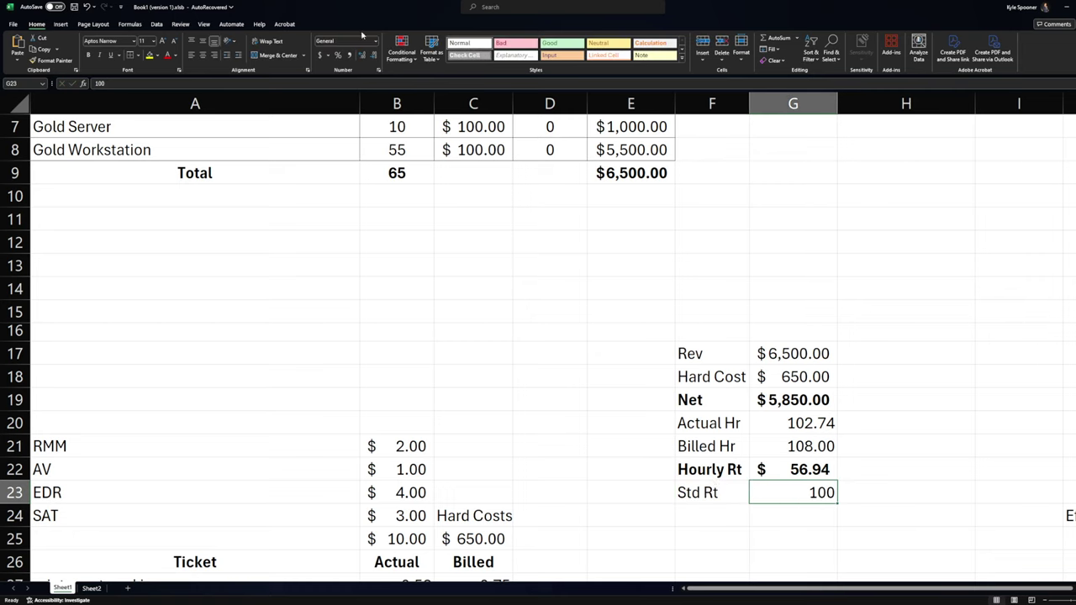
- Format the Std Rt value as Accounting dollars and review the Hourly Rt and Std Rt rows
click(323, 55)
click(906, 493)
click(931, 467)
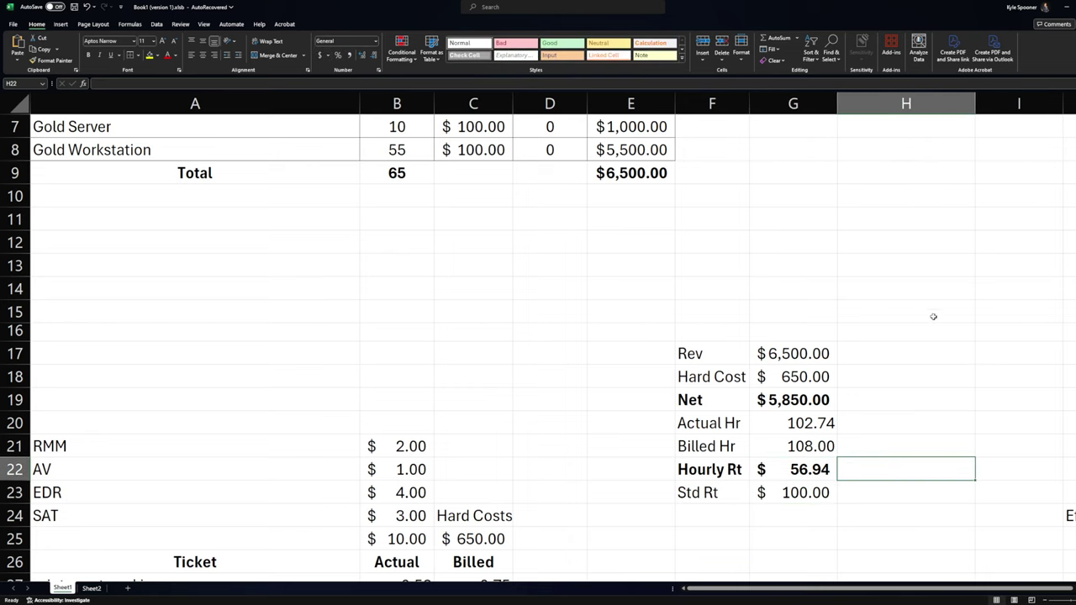
click(864, 378)
click(689, 493)
drag(689, 492, 732, 488)
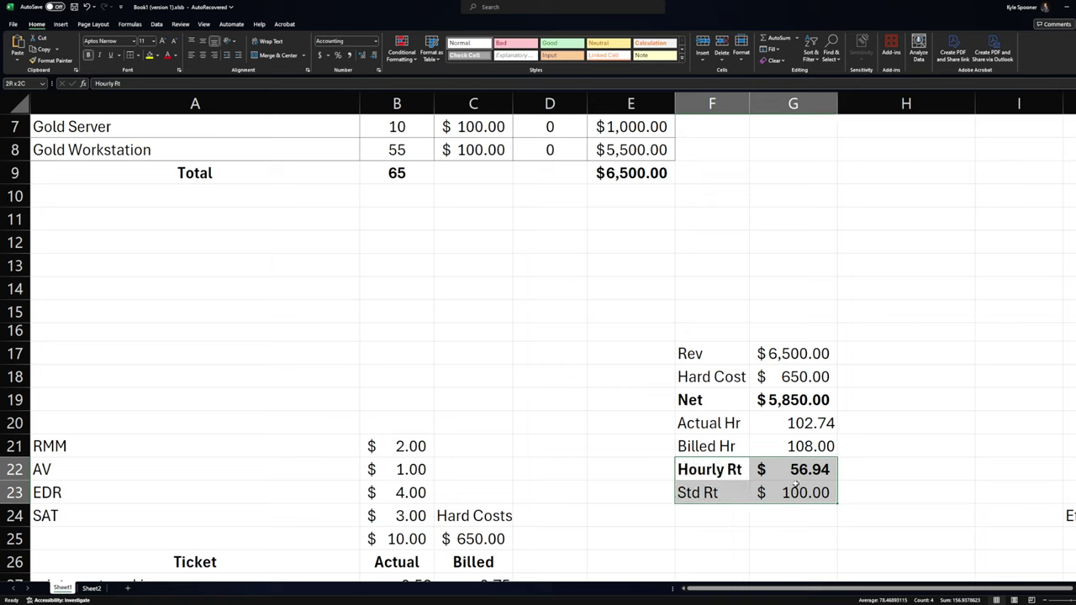
click(897, 471)
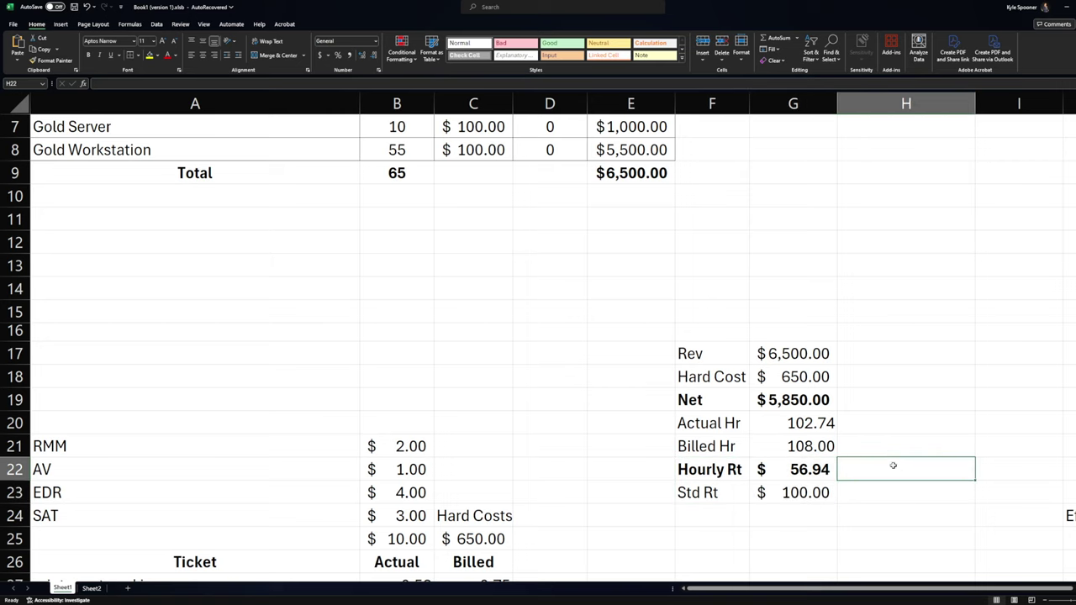
click(893, 418)
drag(894, 363, 903, 447)
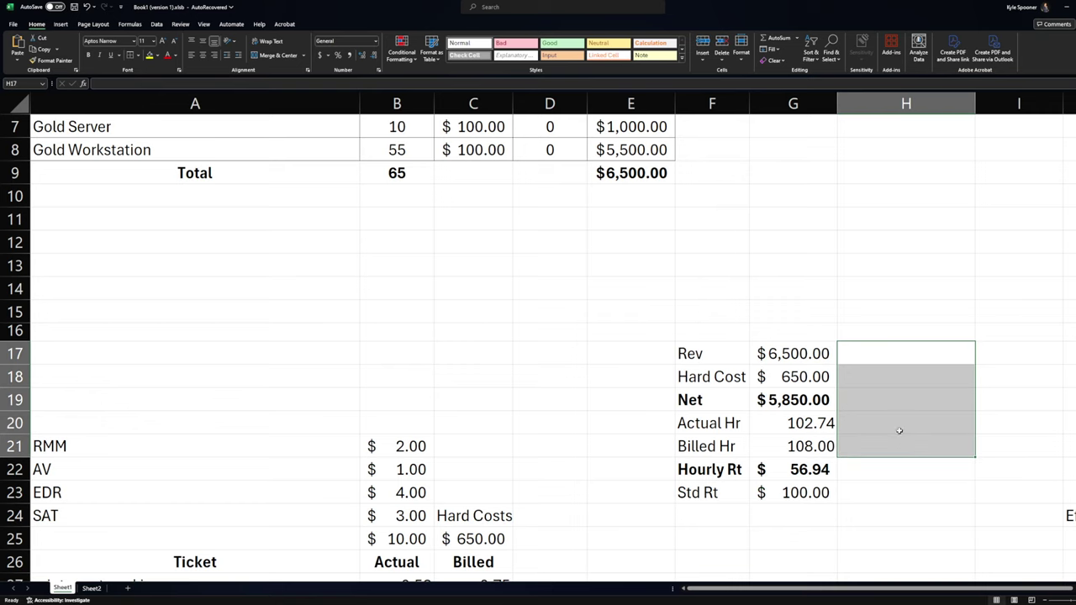
click(889, 398)
click(899, 360)
scroll(900, 365, down, 2)
scroll(756, 361, down, 6)
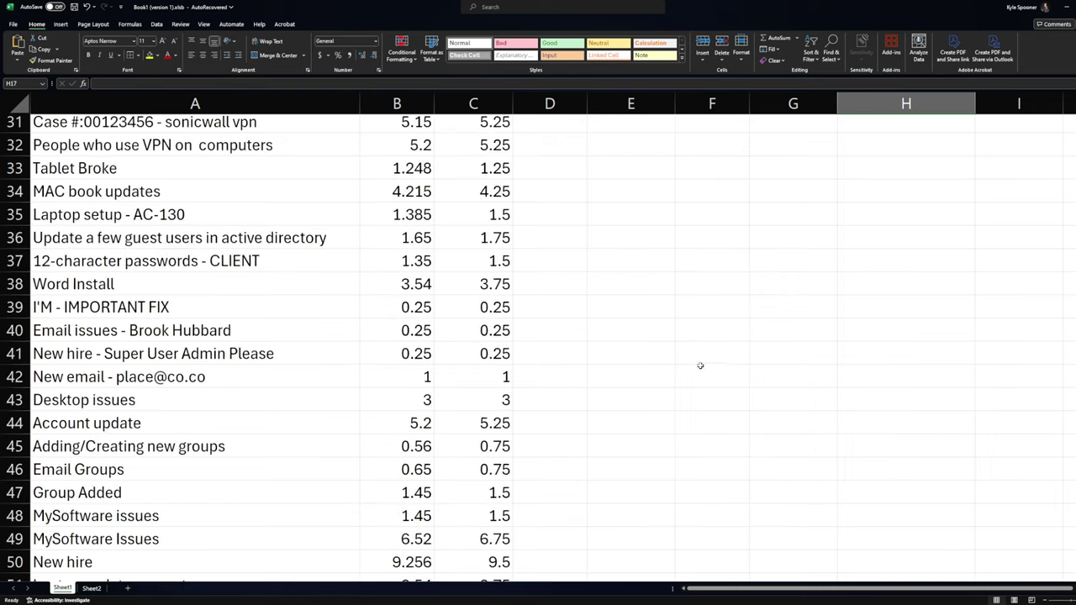
scroll(504, 336, up, 2)
click(394, 171)
drag(420, 168, 405, 493)
drag(405, 353, 405, 469)
click(405, 469)
drag(403, 191, 427, 496)
drag(631, 423, 711, 422)
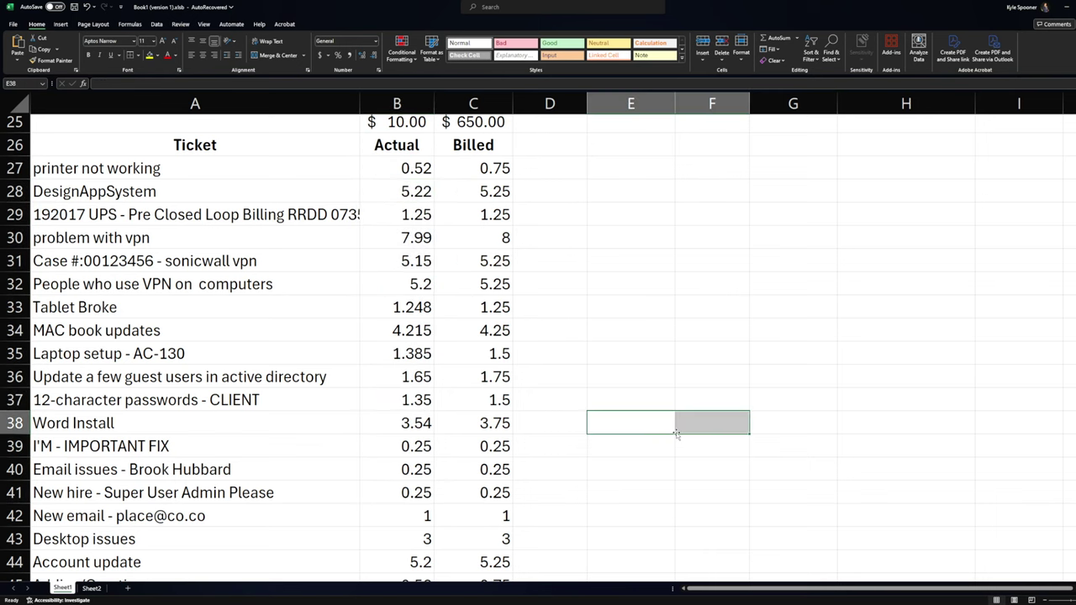
drag(471, 266, 473, 215)
click(418, 215)
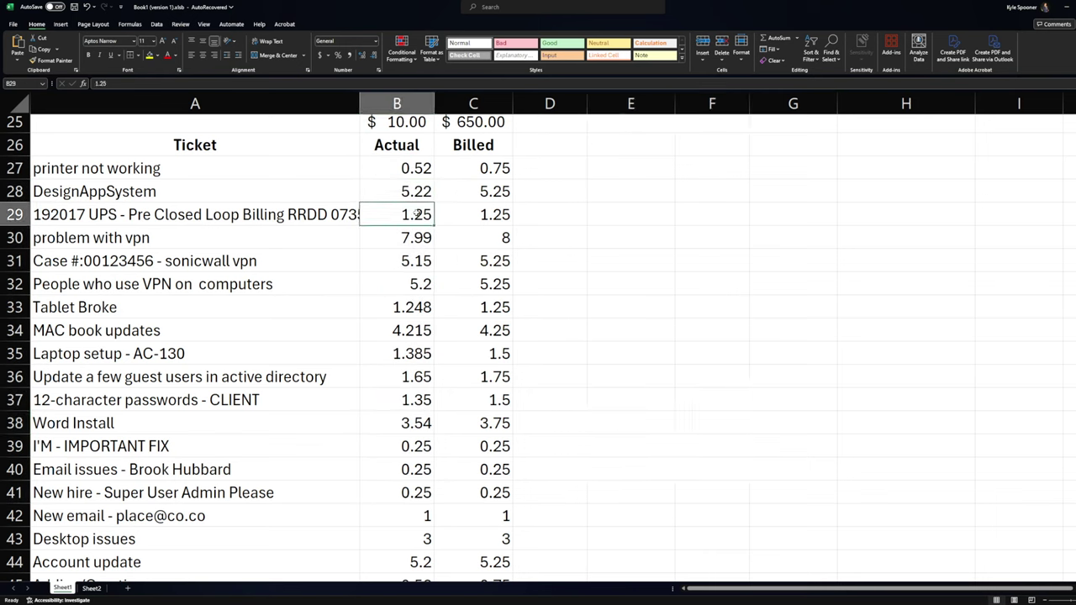
click(425, 238)
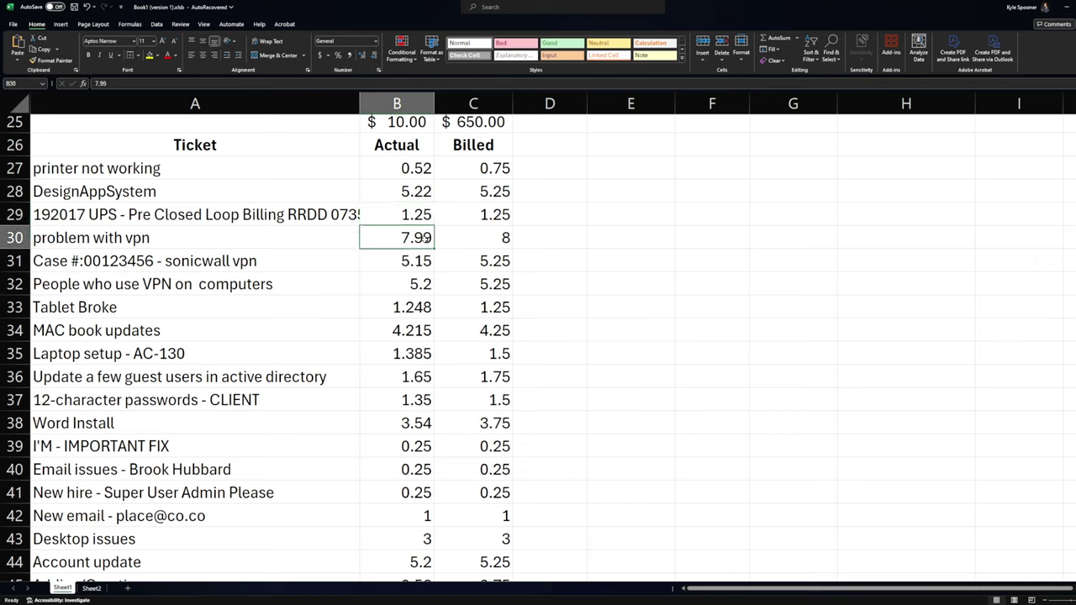
click(649, 264)
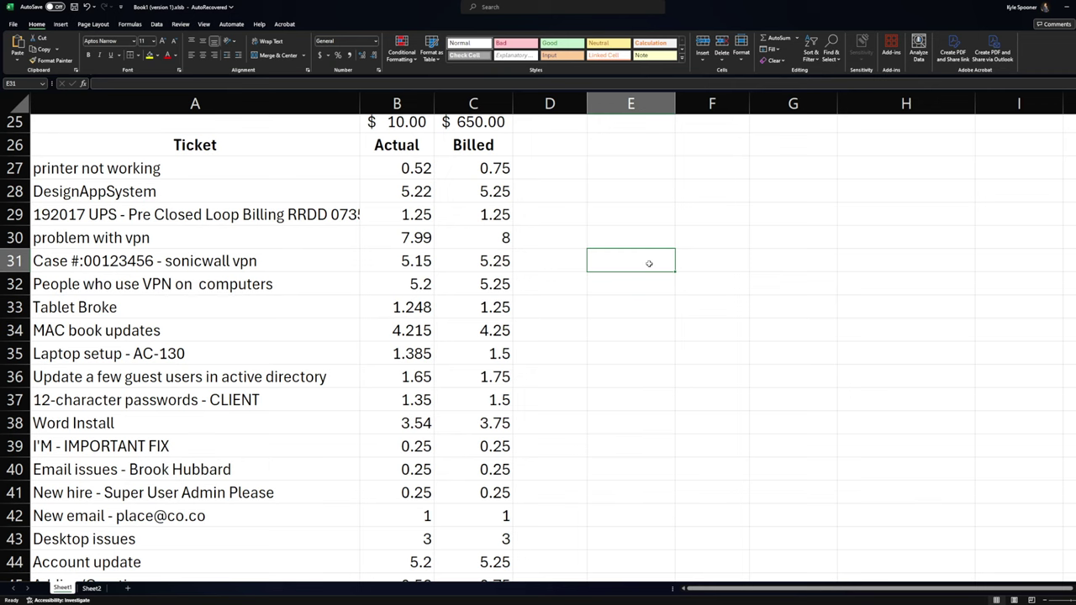
scroll(728, 431, up, 5)
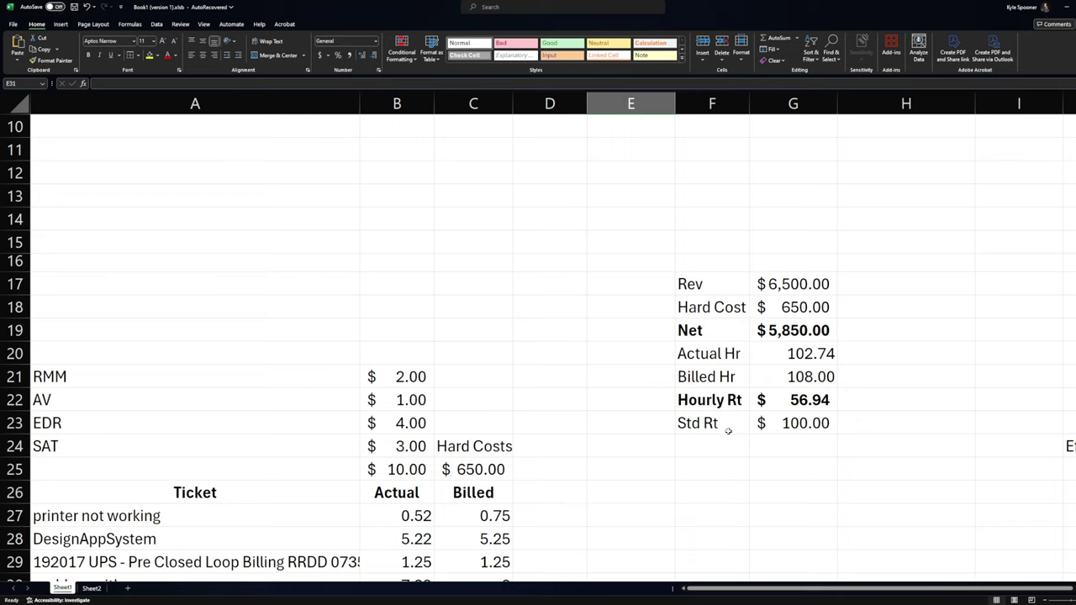
scroll(672, 396, down, 3)
scroll(672, 395, up, 3)
click(816, 356)
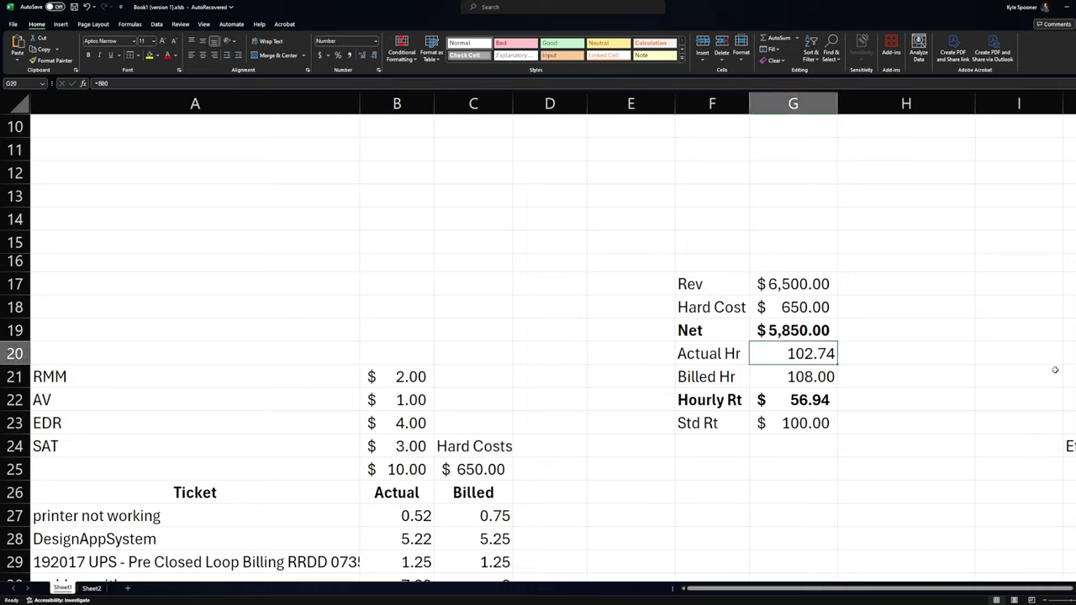
text(20)
key(Return)
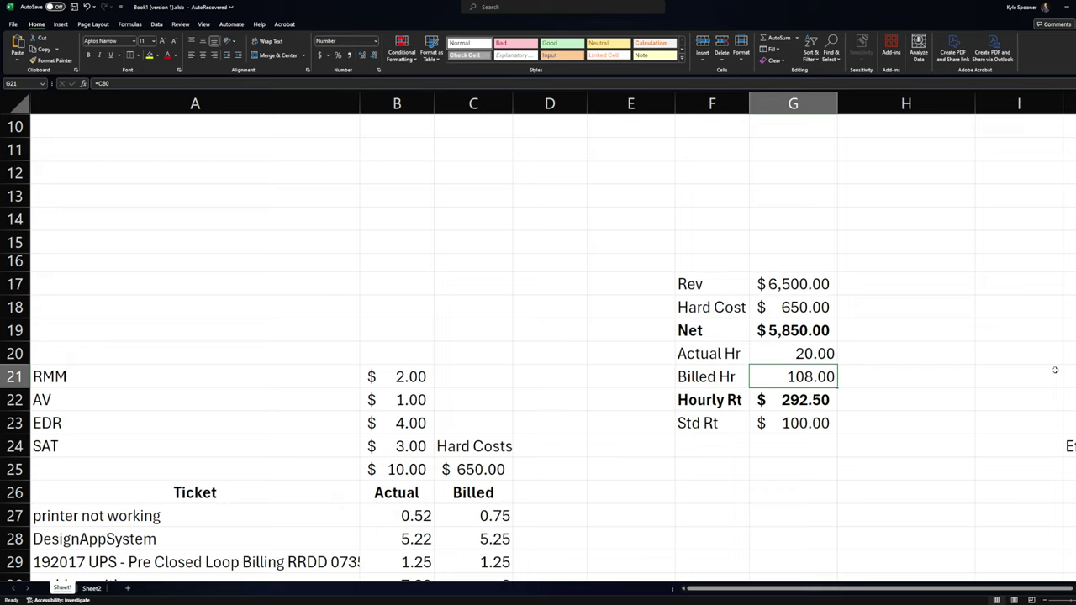
click(900, 350)
click(826, 356)
scroll(833, 365, down, 4)
scroll(499, 382, down, 17)
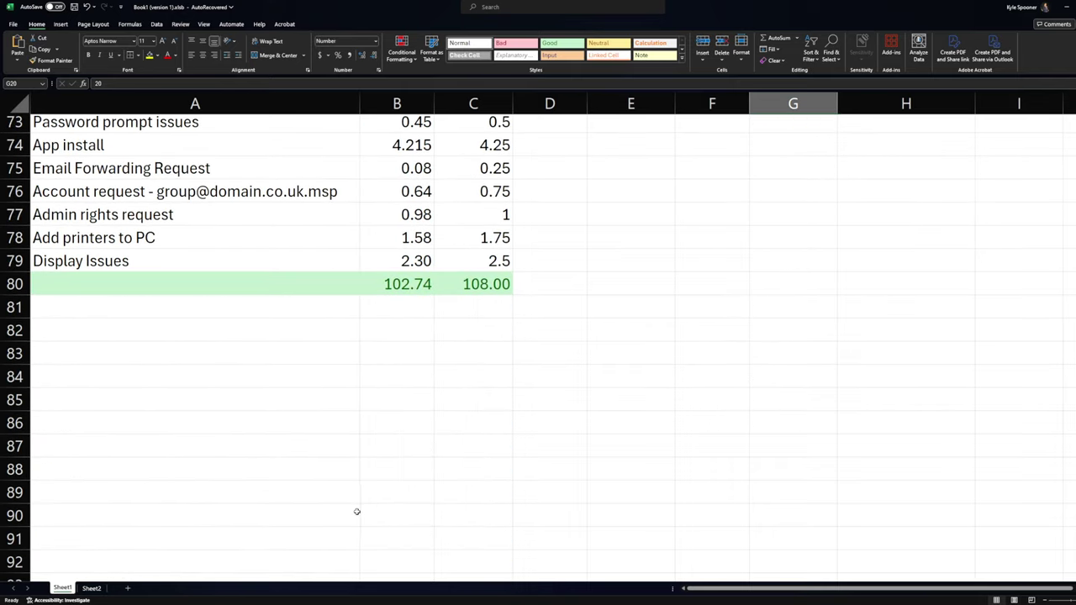
click(409, 302)
scroll(762, 425, up, 19)
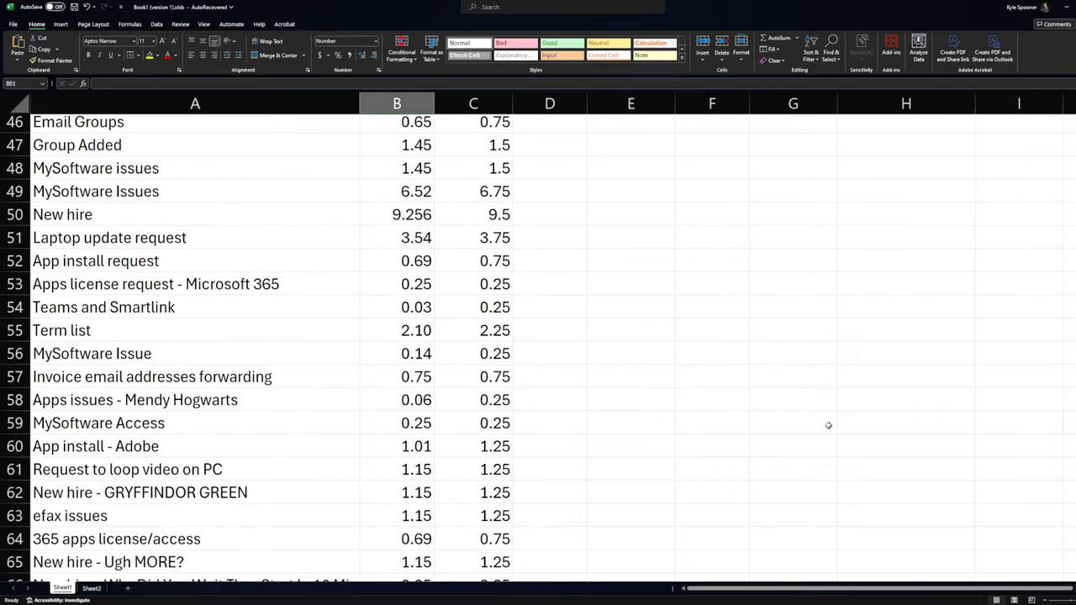
drag(792, 214, 882, 235)
click(882, 236)
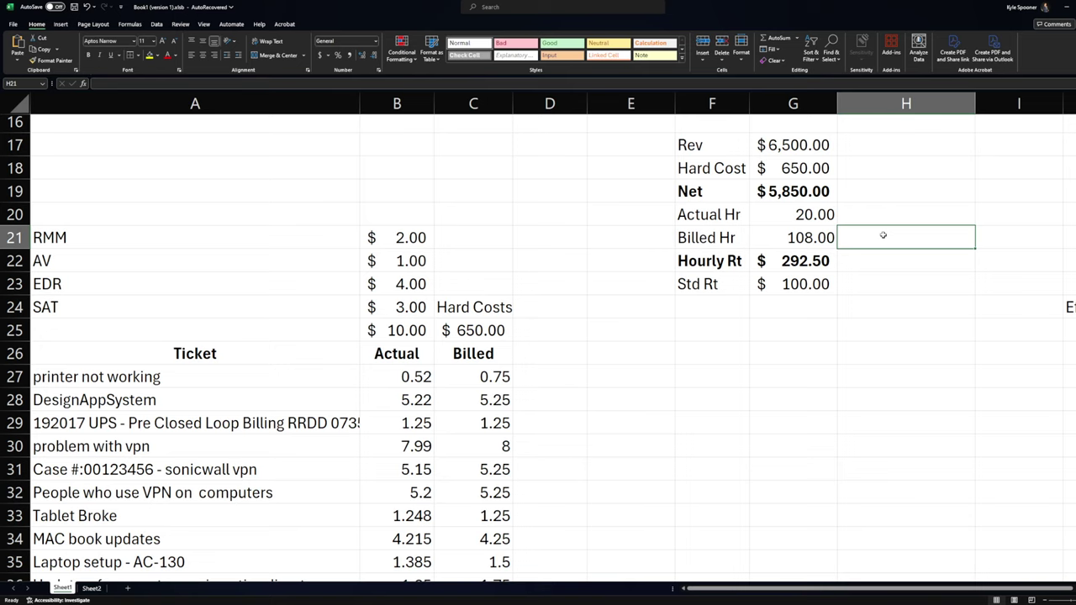
scroll(882, 235, up, 3)
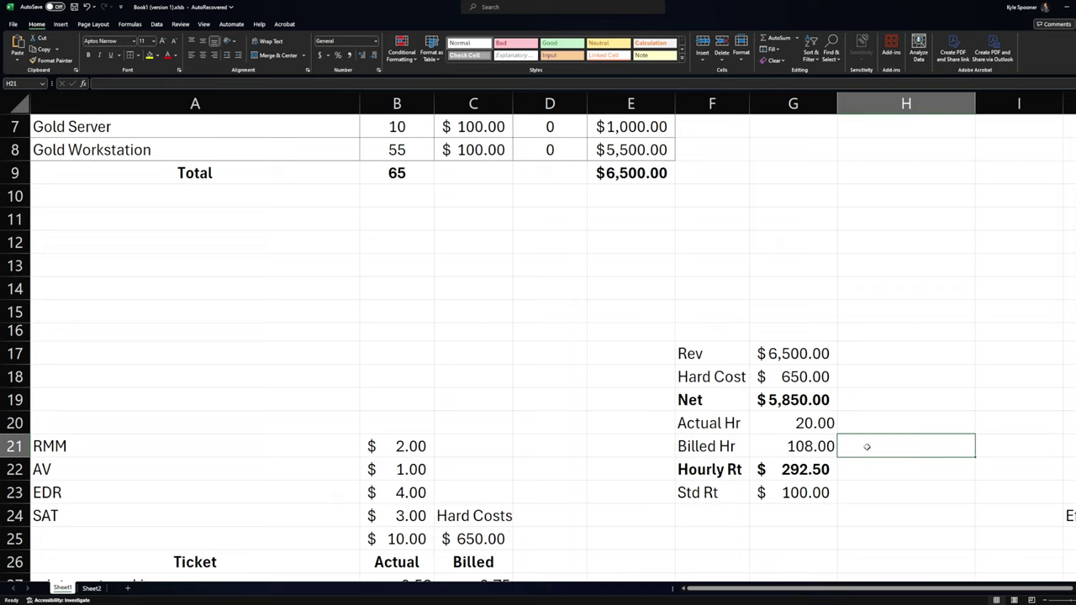
click(807, 400)
click(831, 353)
click(814, 424)
key(ctrl+z)
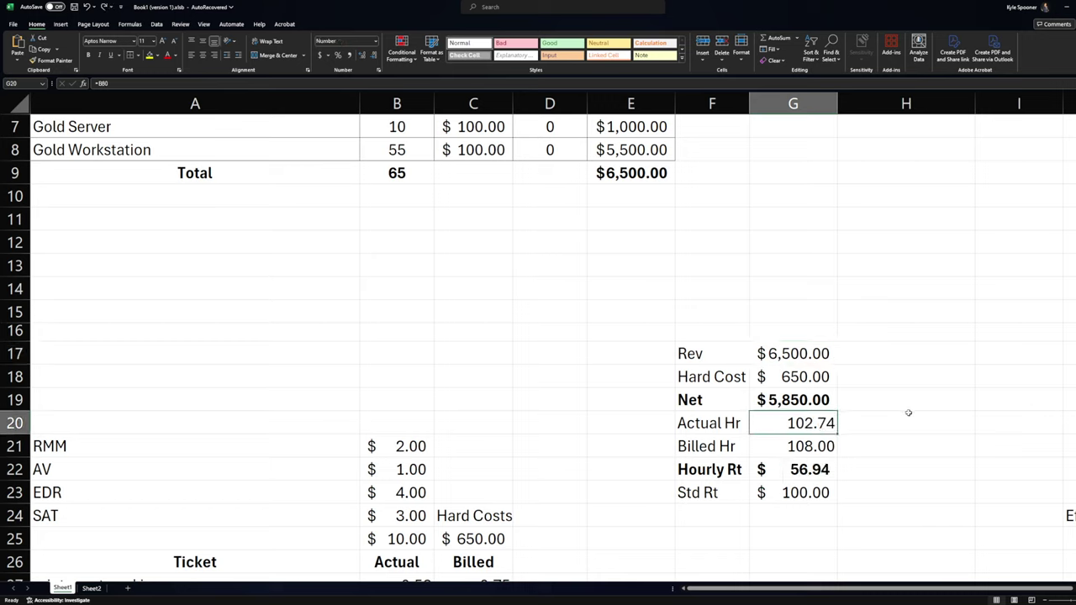
- Change the Gold Server and Gold Workstation rates to 175 each and AutoFit column G
click(545, 132)
click(503, 131)
text(200)
key(Return)
text(200)
key(Return)
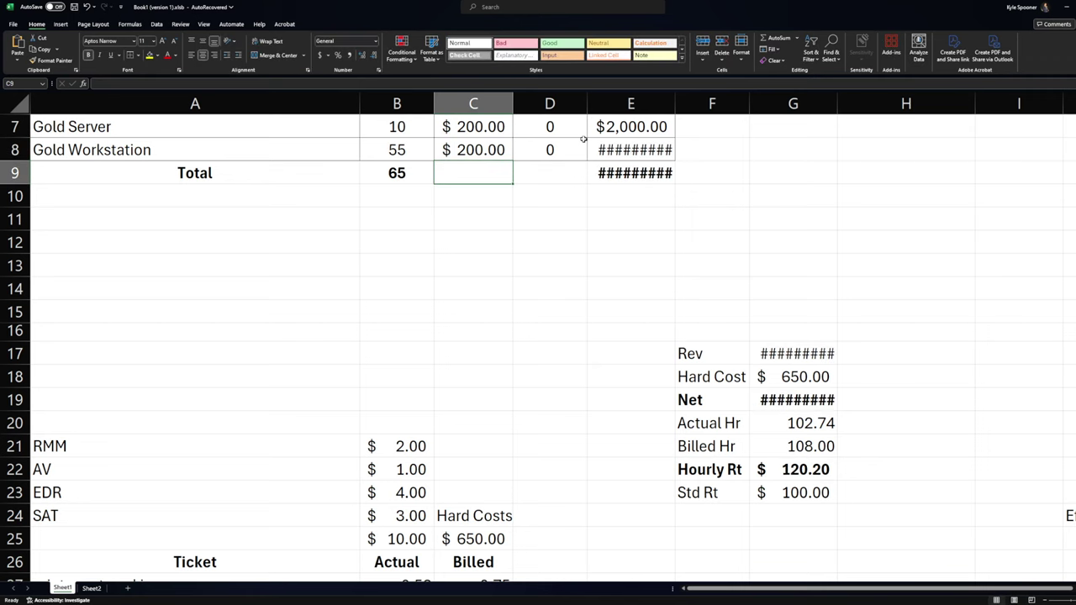
key(Up)
key(Up)
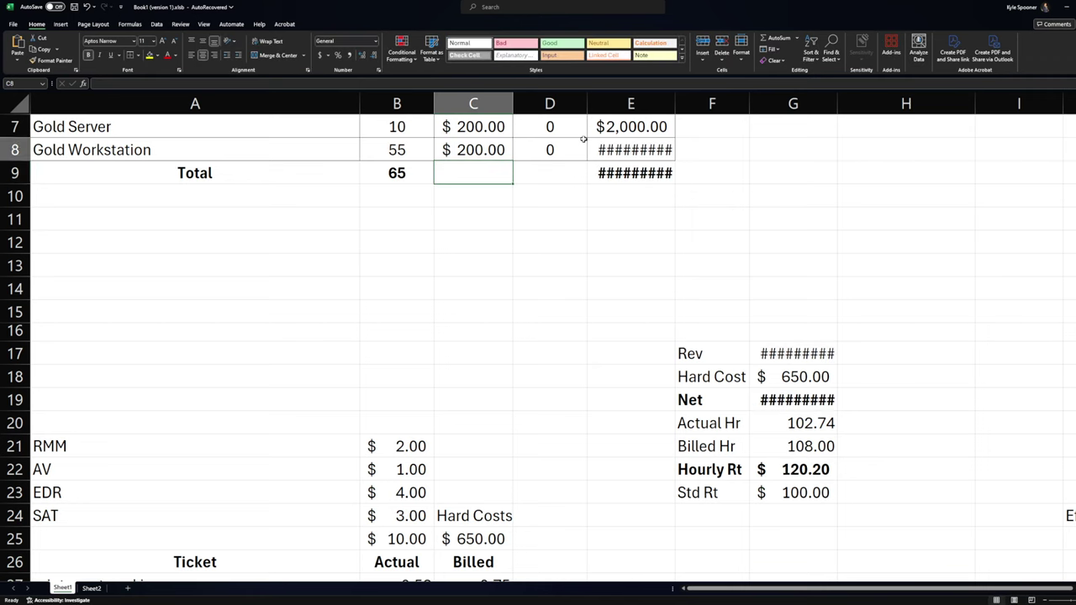
text(175)
key(Return)
text(175)
key(Return)
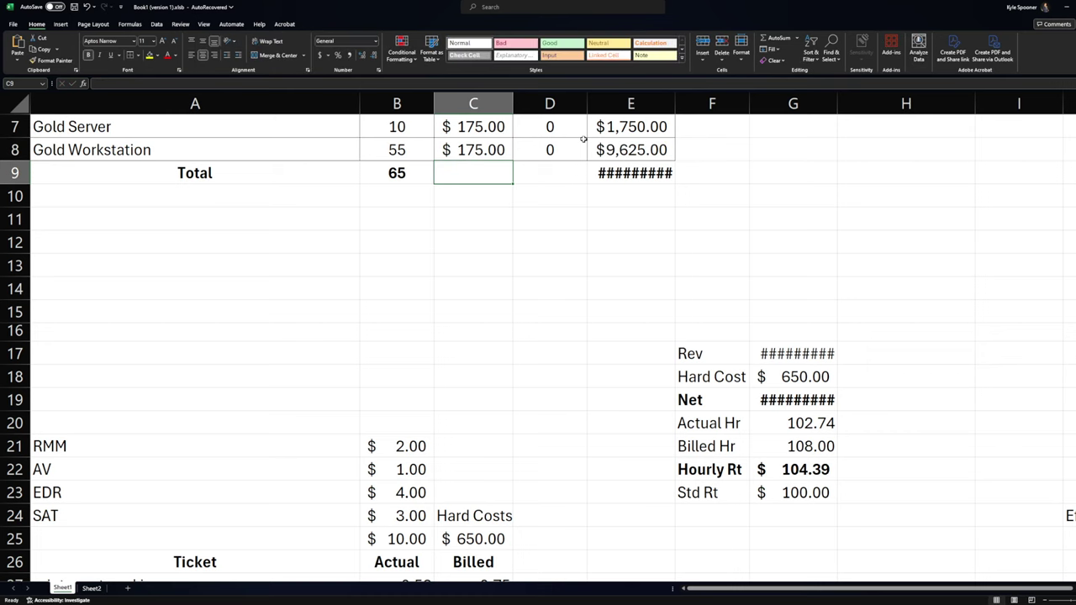
double_click(836, 103)
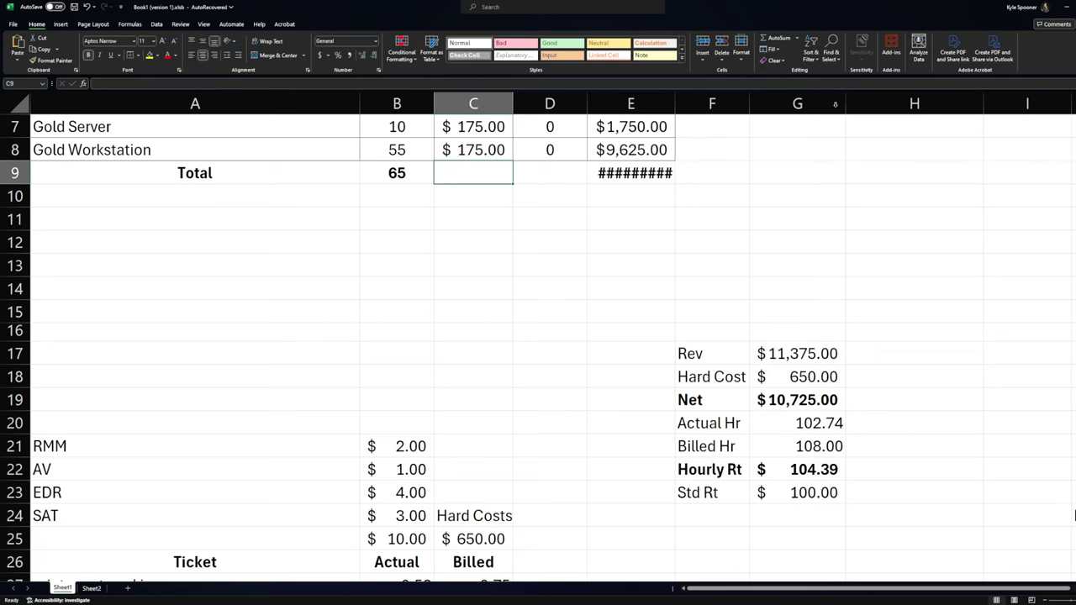
click(910, 276)
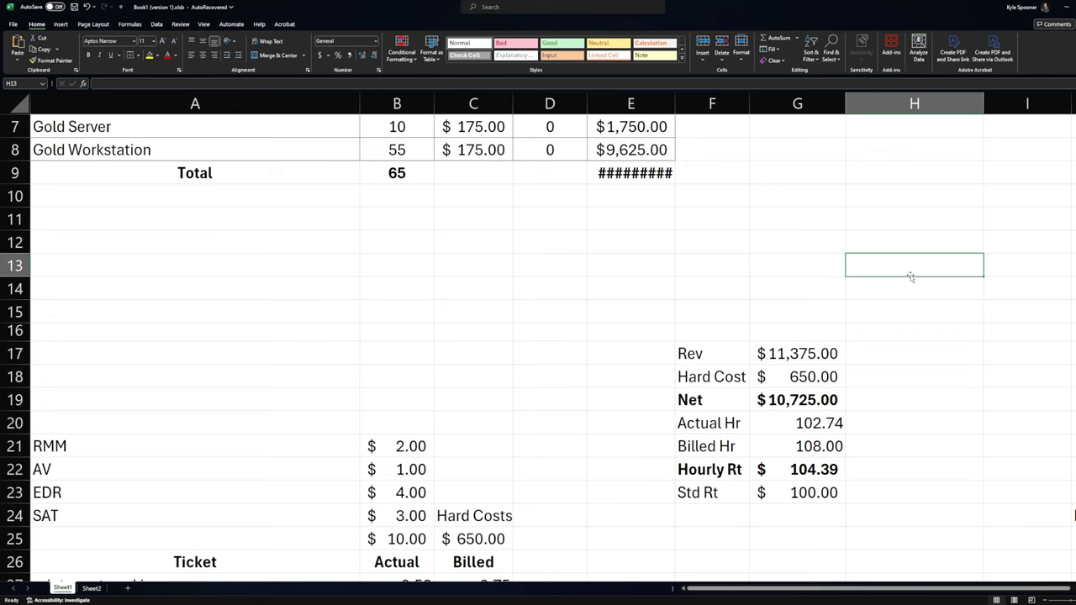
scroll(910, 277, down, 4)
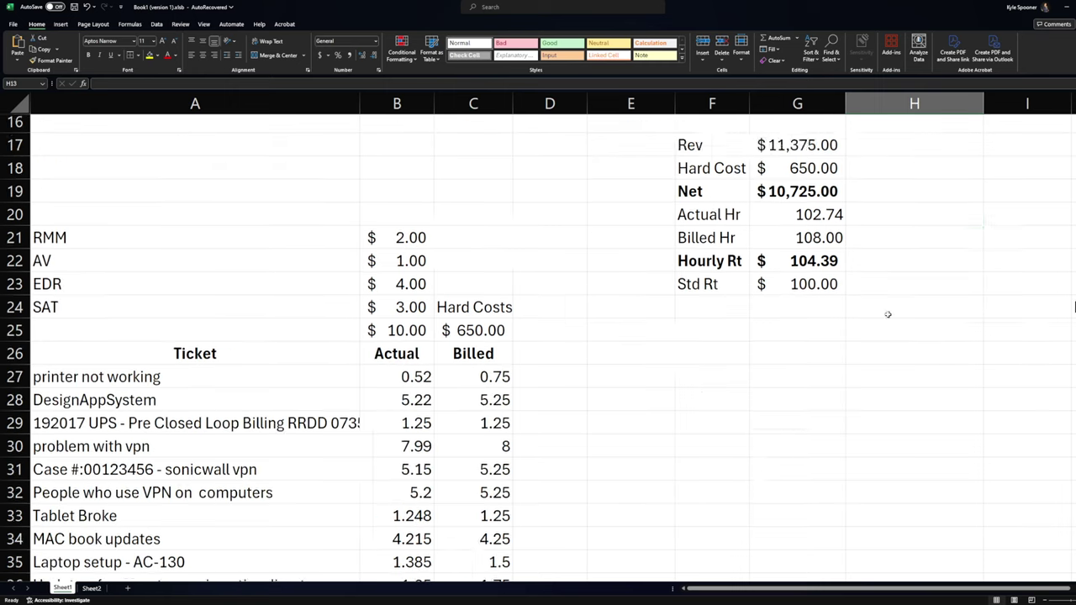
drag(395, 307, 395, 538)
click(405, 331)
drag(414, 308, 405, 535)
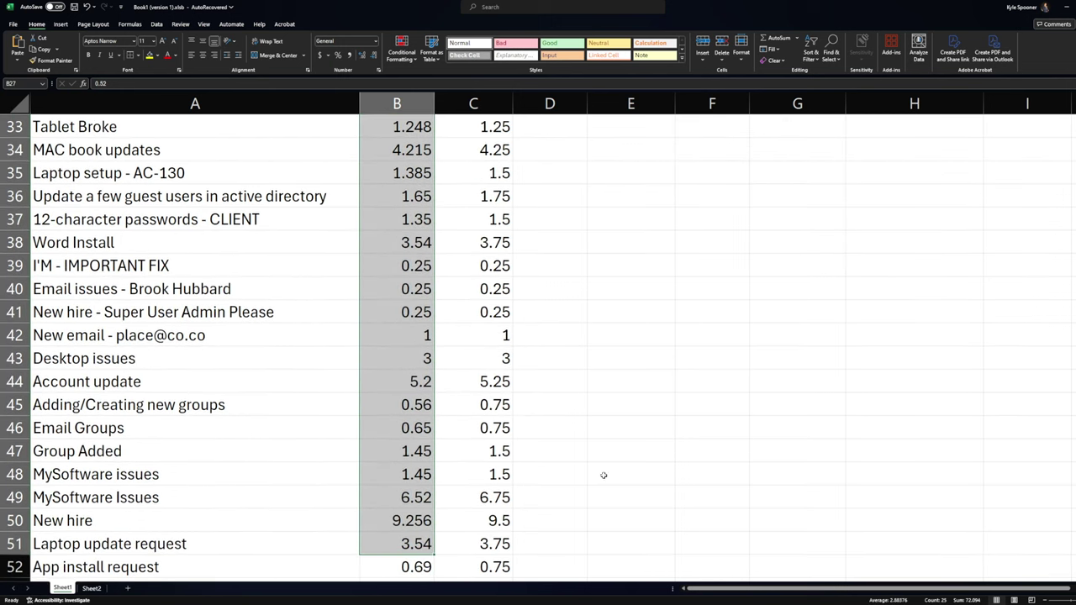
click(677, 408)
scroll(677, 422, up, 8)
scroll(594, 403, down, 4)
drag(430, 274, 441, 500)
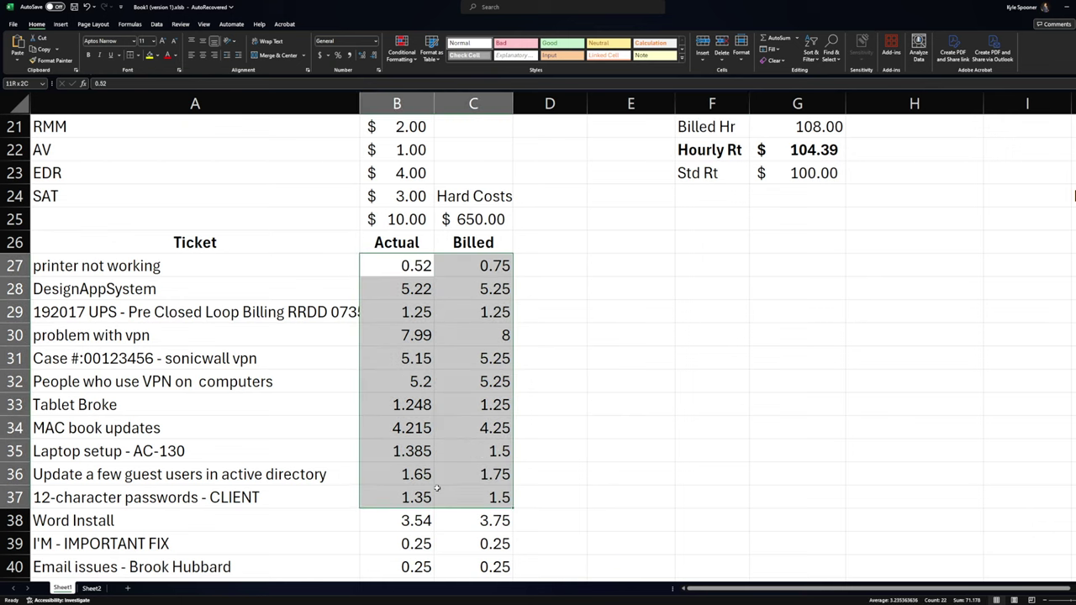
click(431, 478)
click(690, 290)
scroll(693, 363, up, 5)
scroll(692, 363, down, 1)
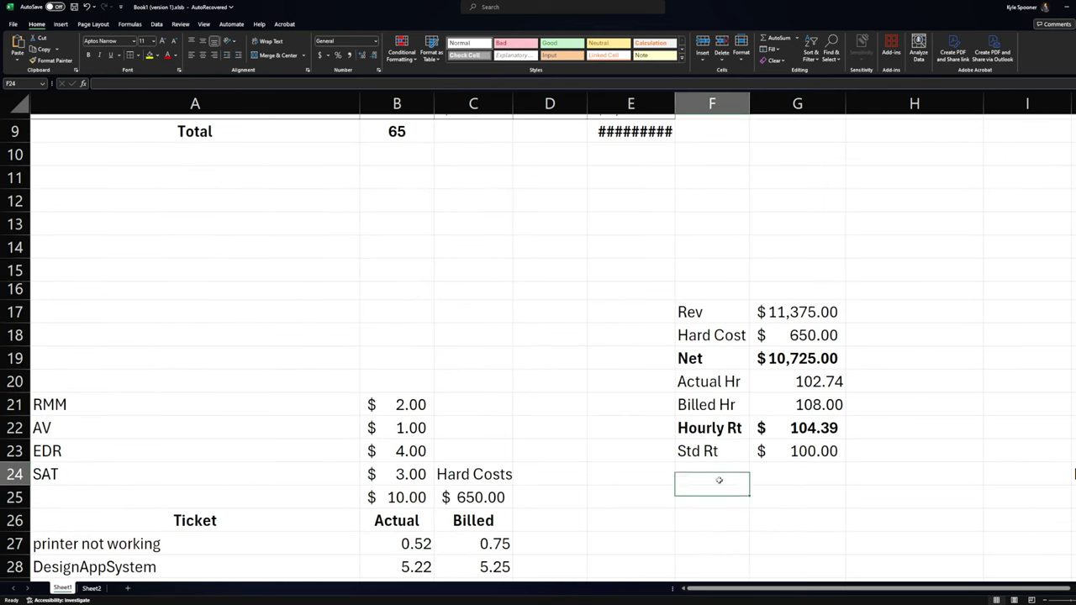
click(712, 475)
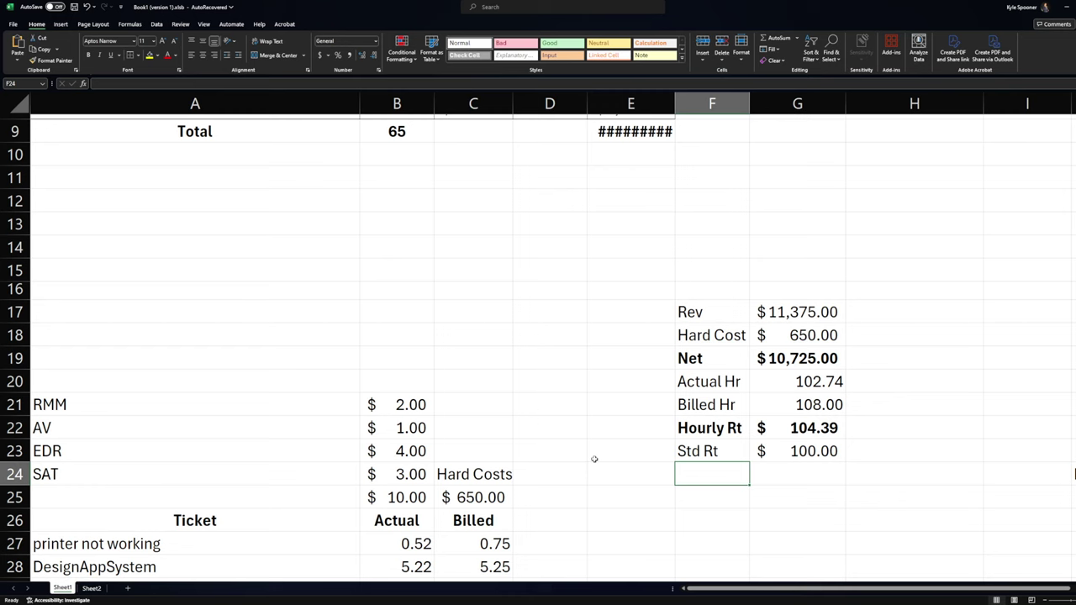
scroll(473, 384, down, 2)
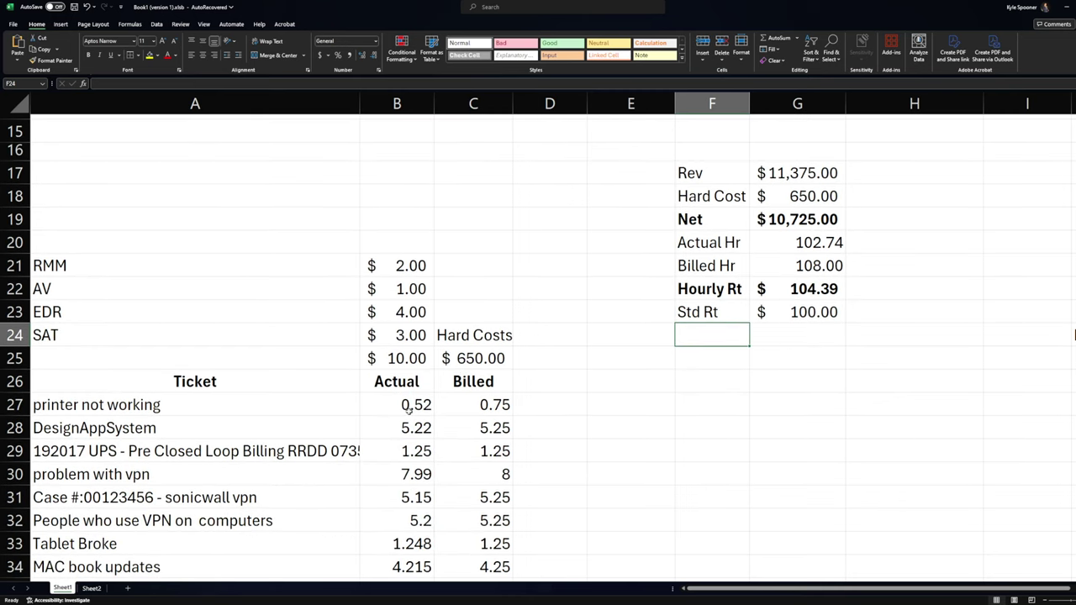
click(426, 405)
click(564, 403)
drag(426, 405, 421, 544)
click(416, 498)
scroll(162, 406, up, 5)
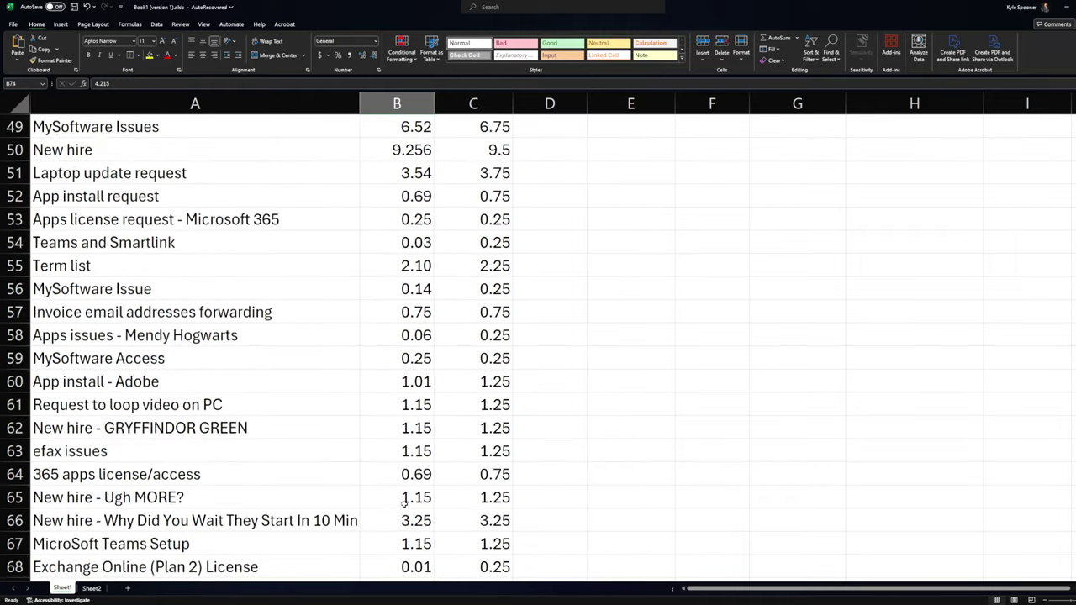
click(162, 407)
key(Tab)
key(Tab)
key(Return)
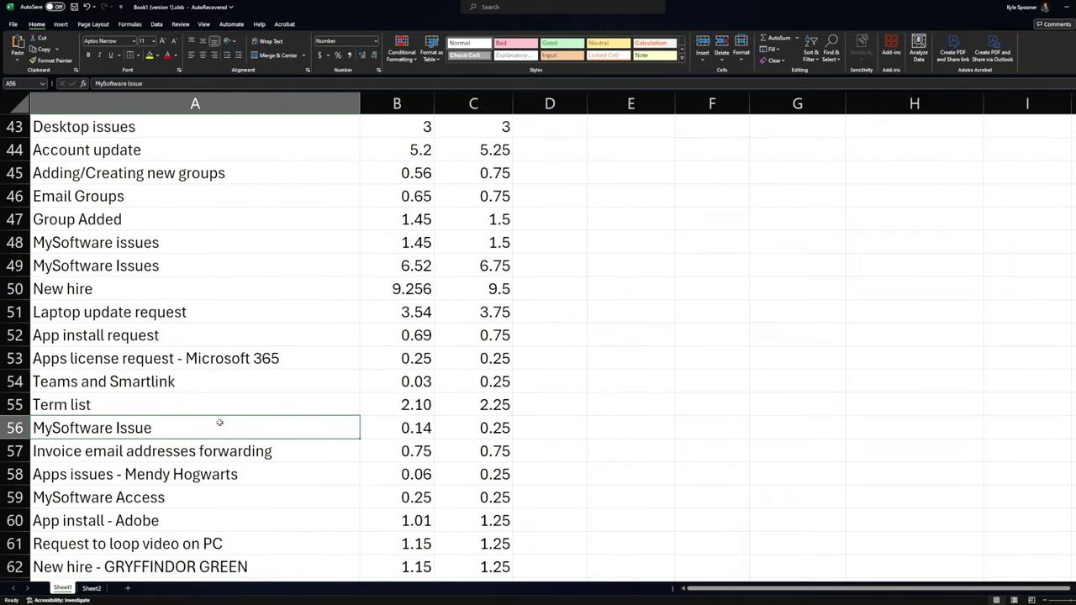
key(shift+Right)
drag(280, 406, 470, 411)
click(211, 428)
drag(211, 411, 479, 408)
click(411, 408)
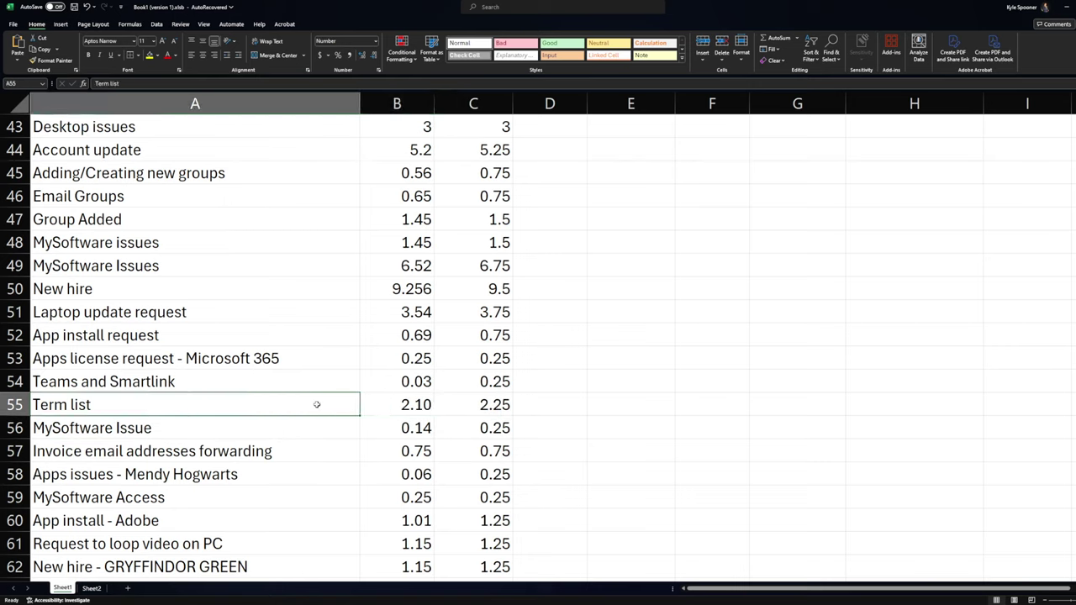
drag(316, 404, 411, 407)
click(630, 404)
click(328, 391)
click(411, 386)
click(375, 427)
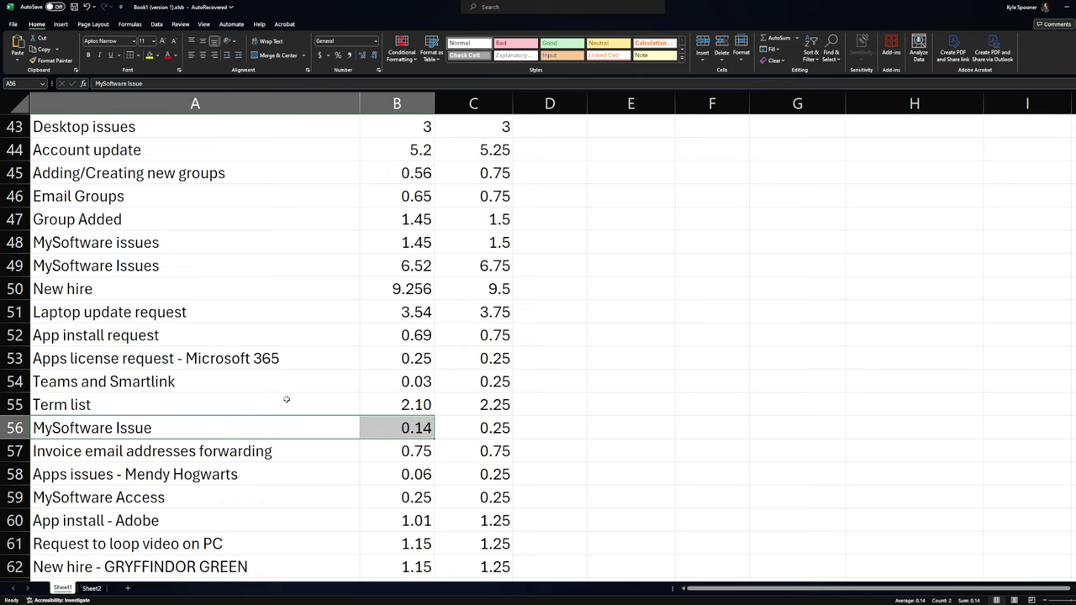
click(402, 404)
mouse_move(401, 405)
mouse_down()
mouse_move(286, 404)
mouse_move(309, 382)
mouse_move(398, 384)
mouse_up()
click(278, 391)
click(279, 364)
scroll(552, 387, up, 3)
click(592, 373)
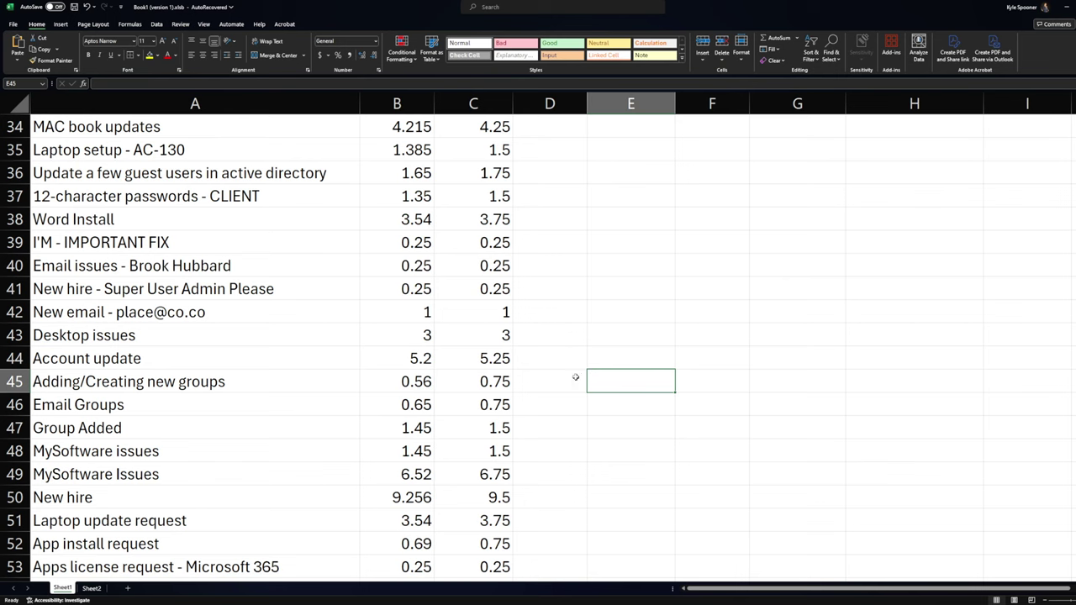
scroll(647, 408, up, 7)
click(602, 401)
scroll(603, 401, down, 1)
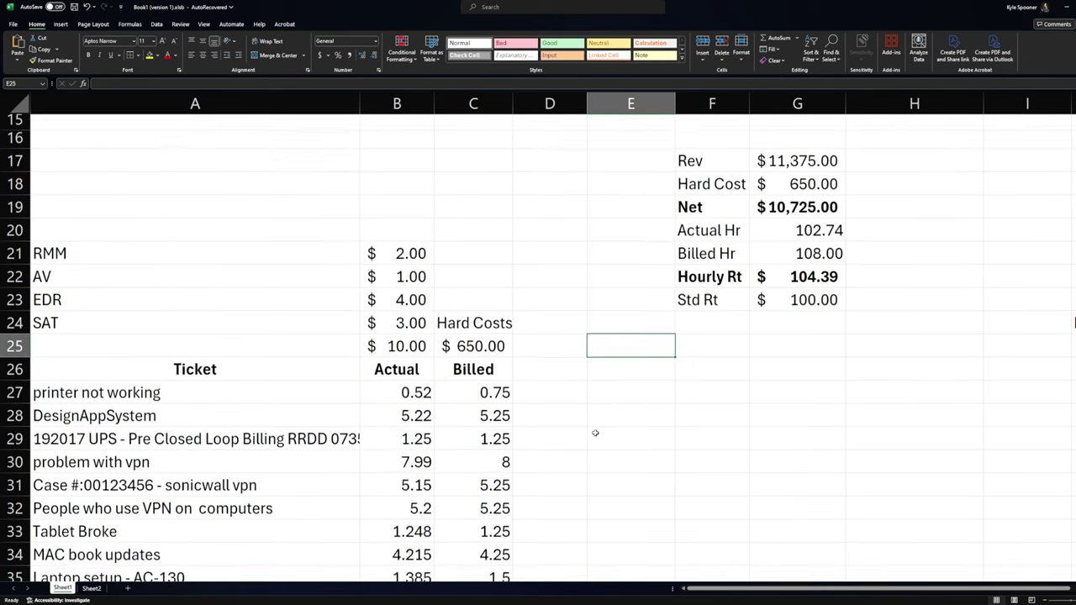
- Enter LEvel1 with 60 hours and Level 2 with 20 hours in E27:F28
click(555, 384)
click(669, 380)
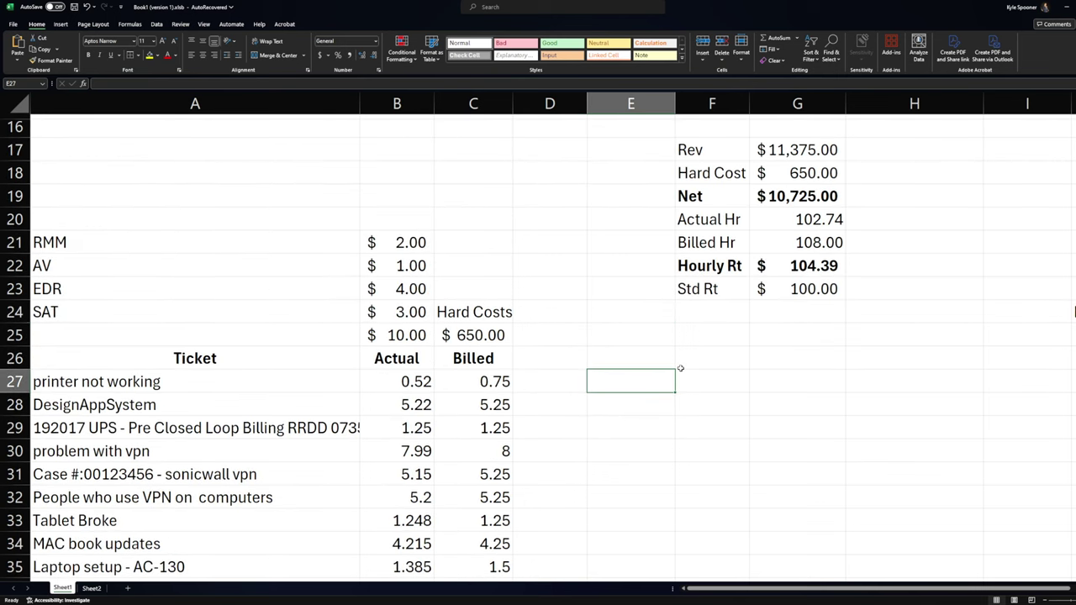
text(LEvel1)
key(Tab)
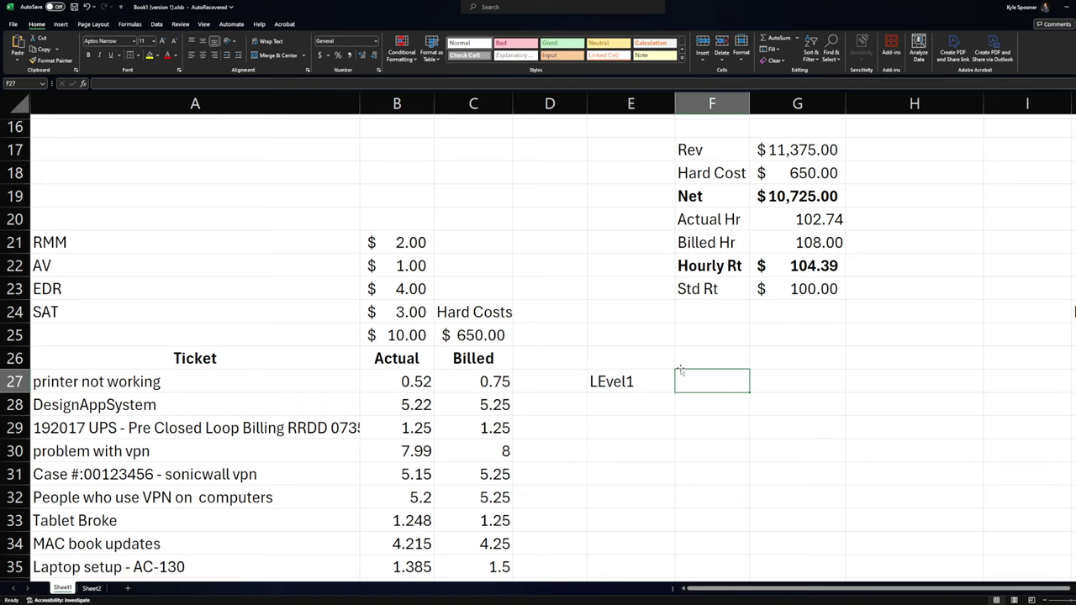
text(10)
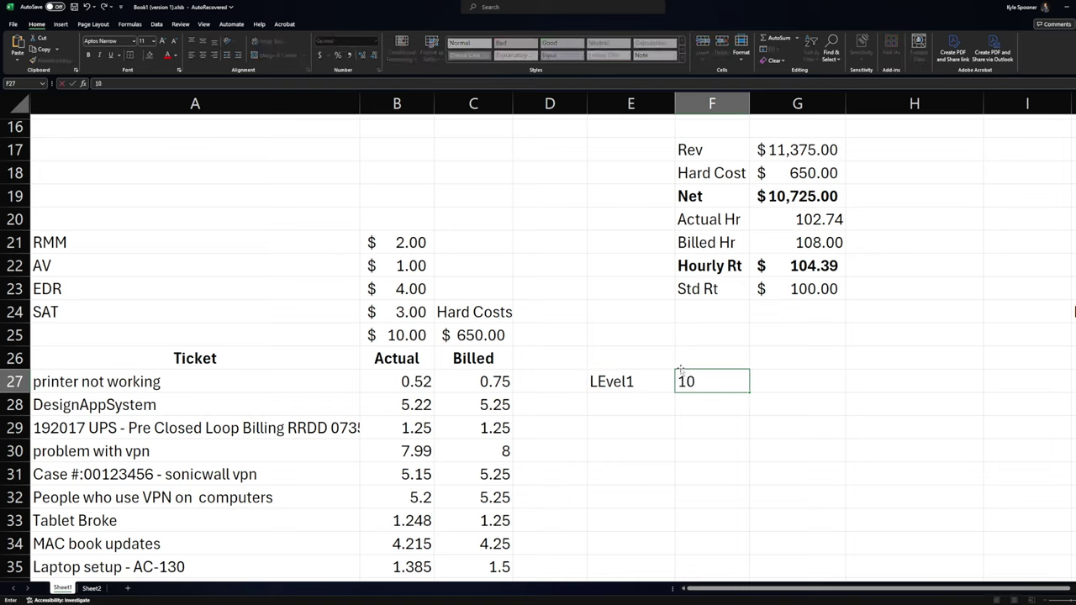
key(BackSpace)
key(BackSpace)
text(69)
key(BackSpace)
text(0)
key(Tab)
key(Return)
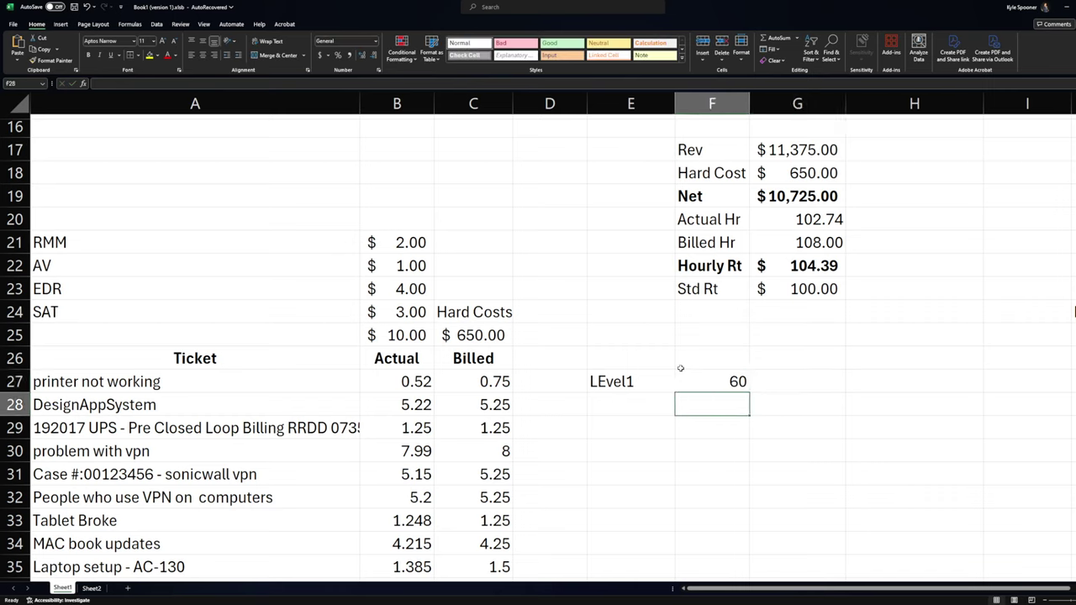
text(Level 2)
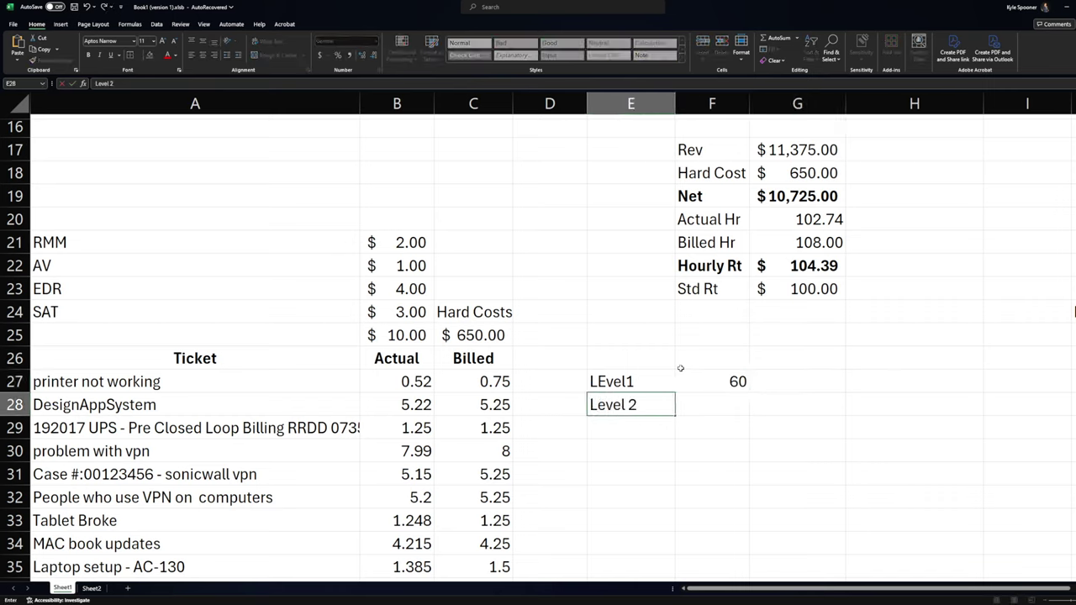
key(Tab)
text(120)
key(Return)
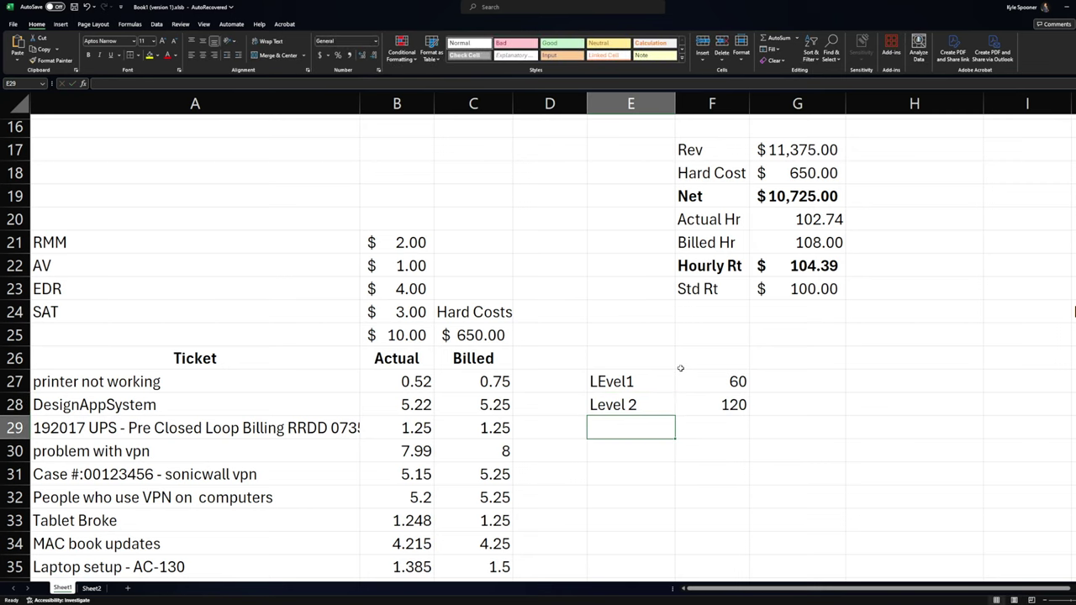
key(Up)
key(Right)
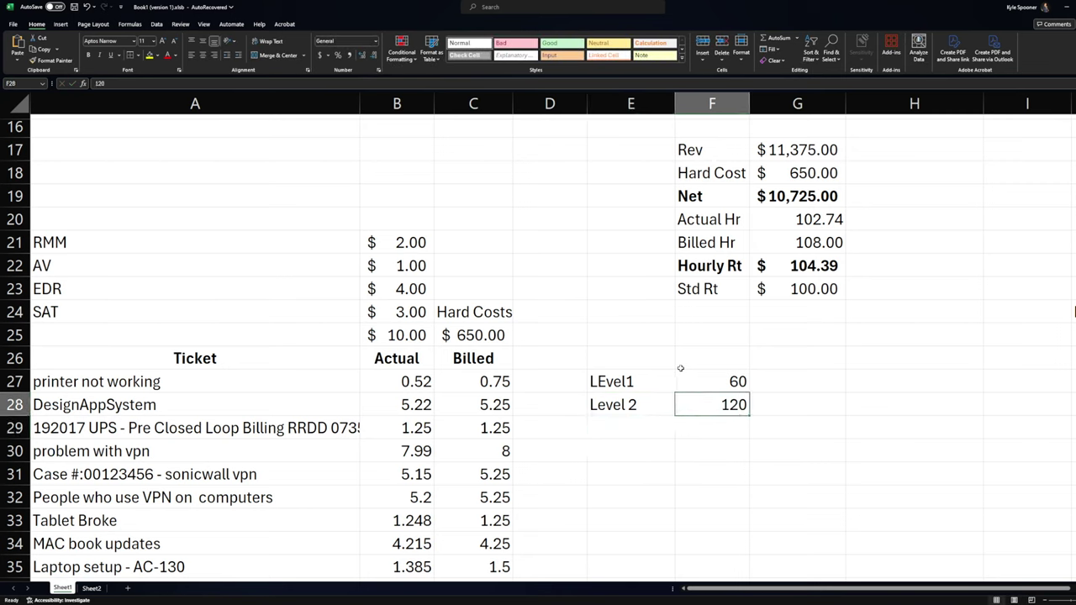
text(20)
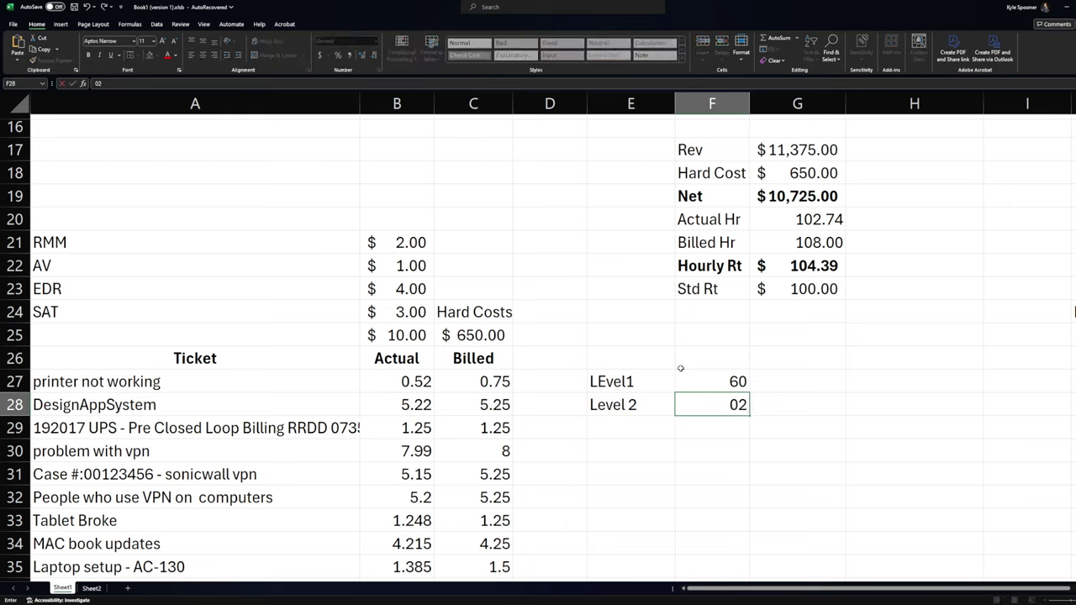
key(Return)
- Enter Level 3 and Mgmt with 10 hours each in E29:F30
key(Left)
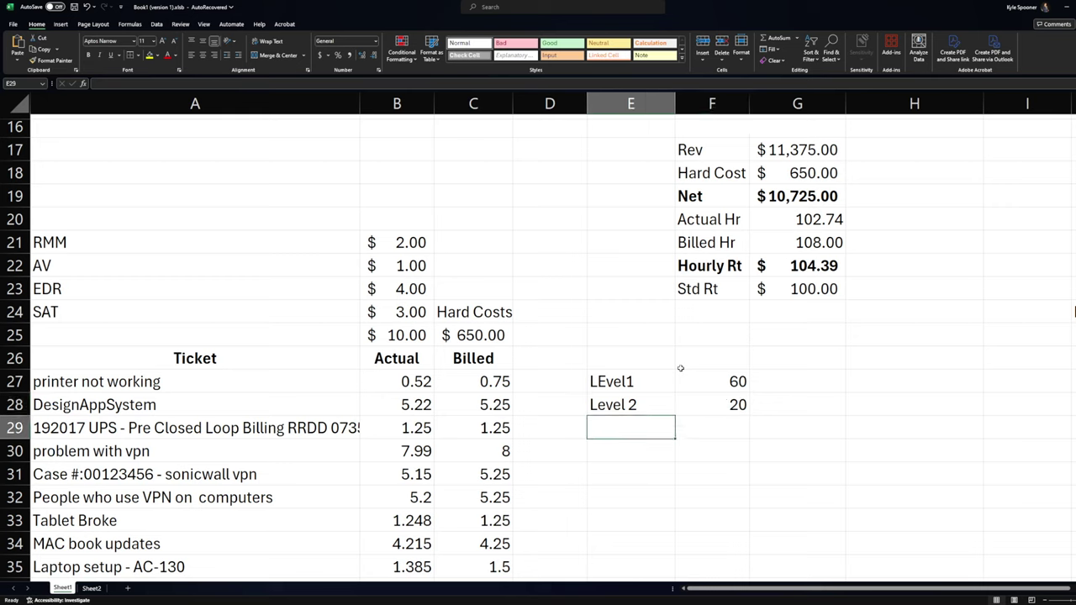
text(Level 3)
key(Tab)
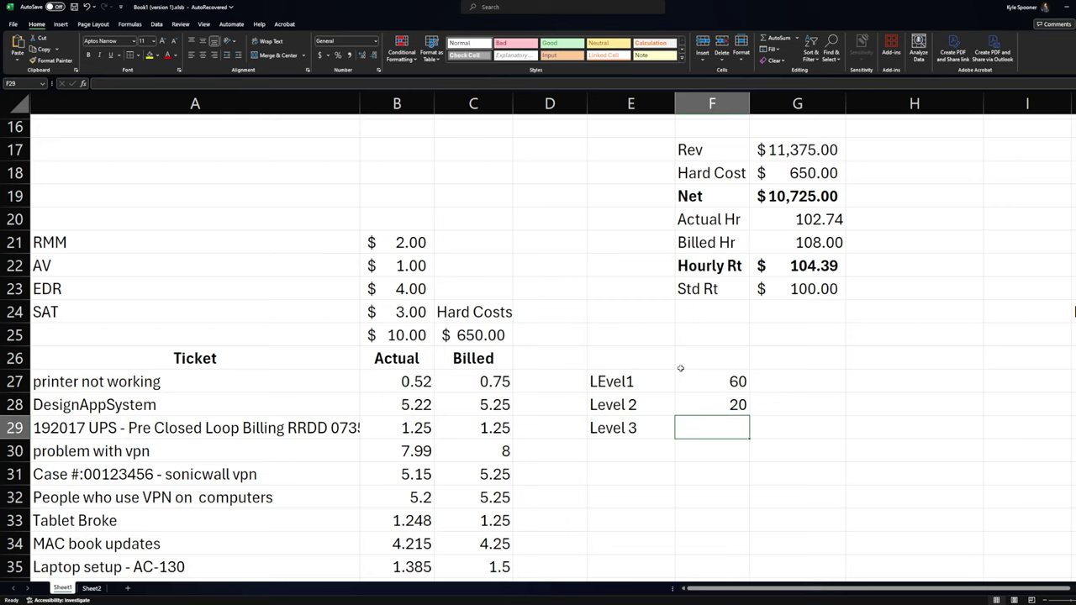
text(10)
key(Return)
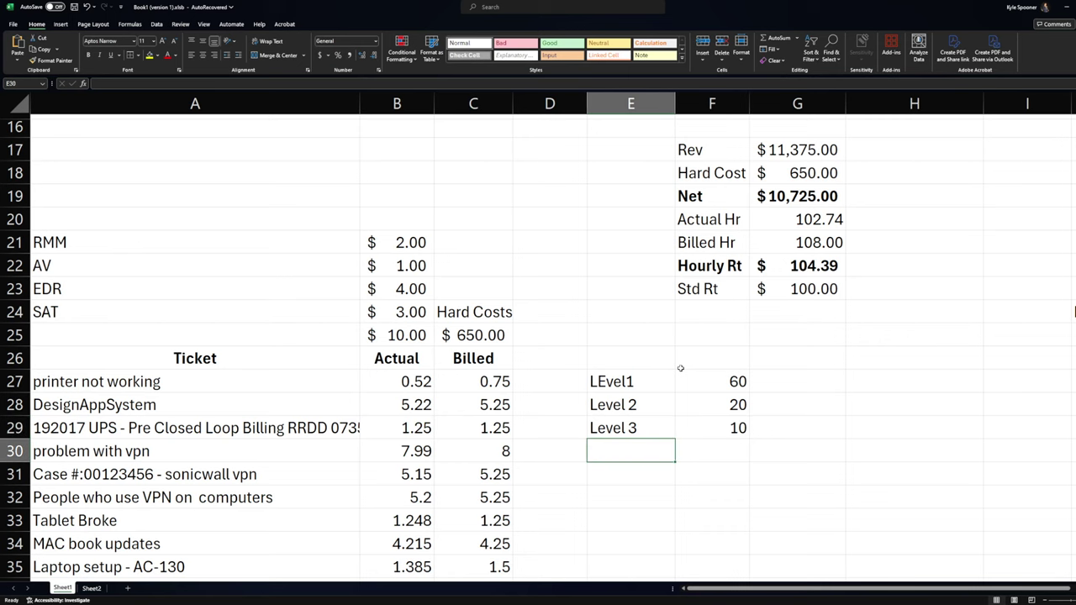
text(Mgmt)
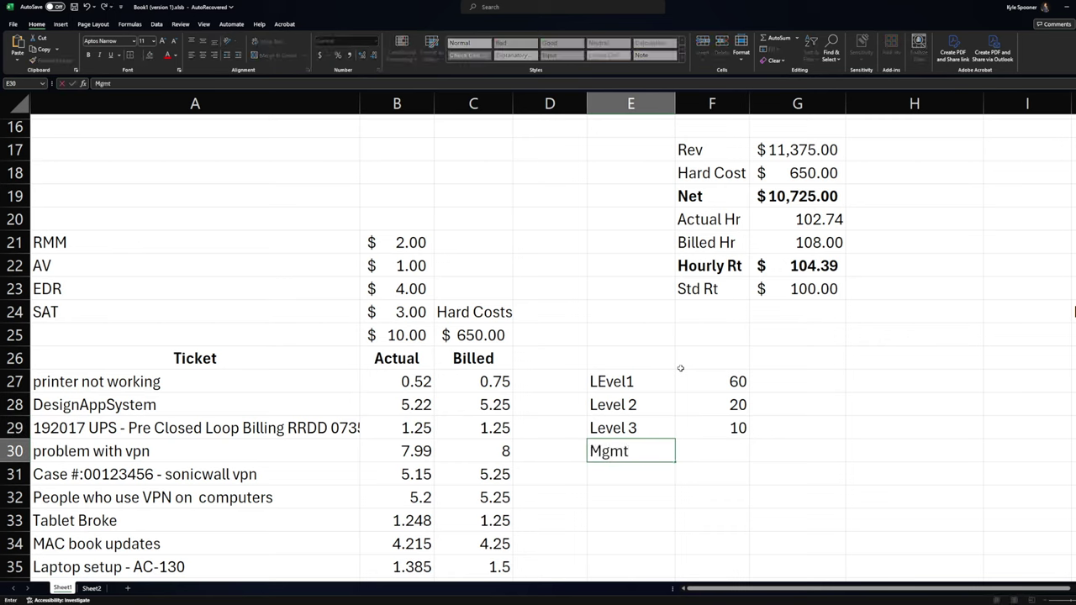
key(Tab)
text(1)
key(Return)
key(Up)
key(Right)
text(01)
key(Return)
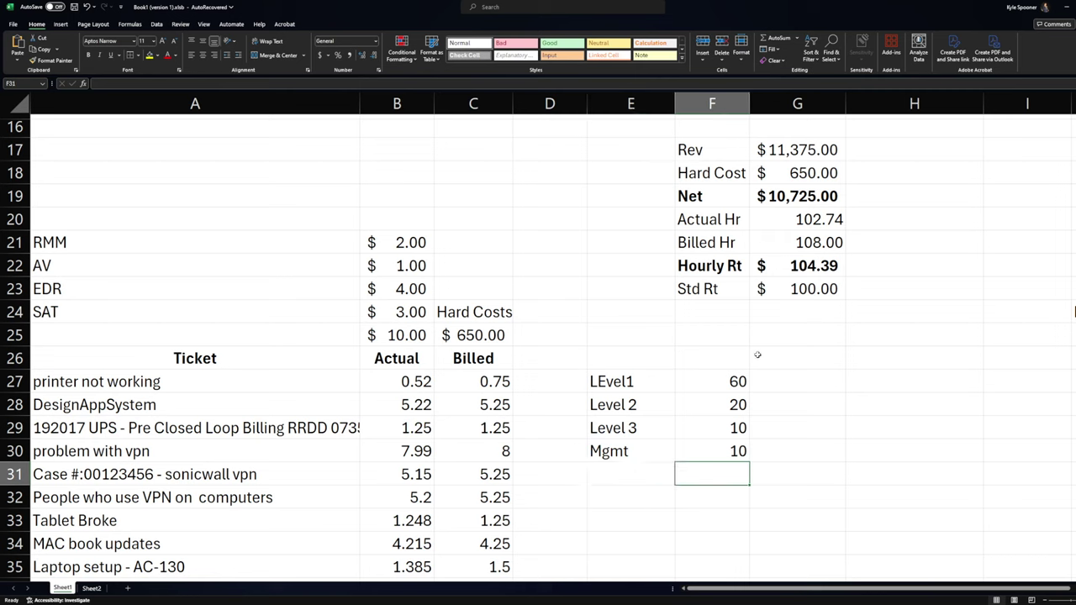
- Check the four hour values, then enter a 30000 salary for LEvel1 in G27
drag(738, 379, 742, 454)
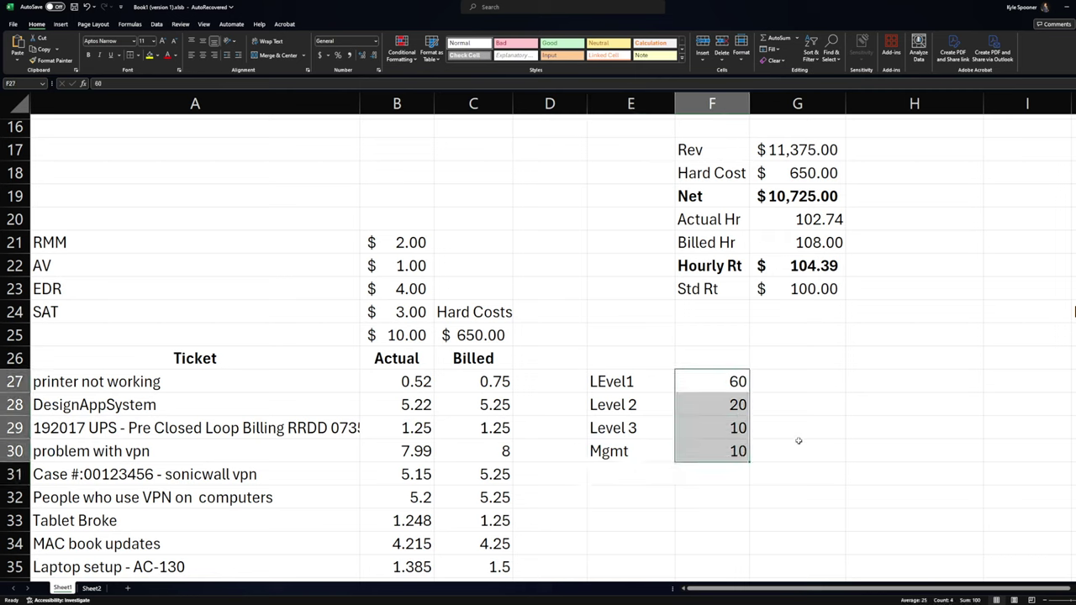
click(847, 410)
drag(738, 381, 739, 452)
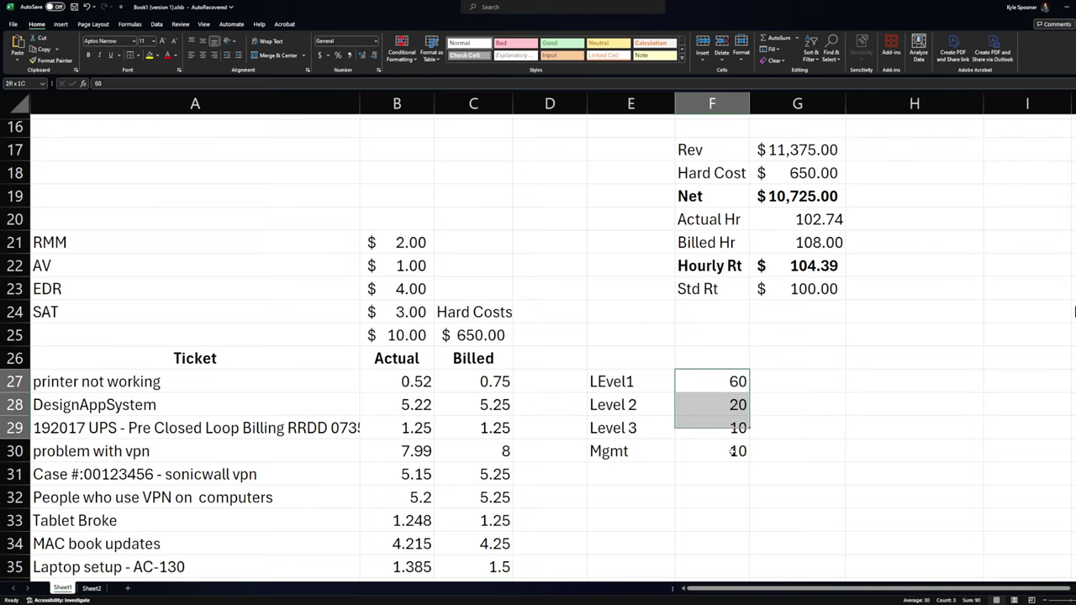
click(794, 379)
text(350)
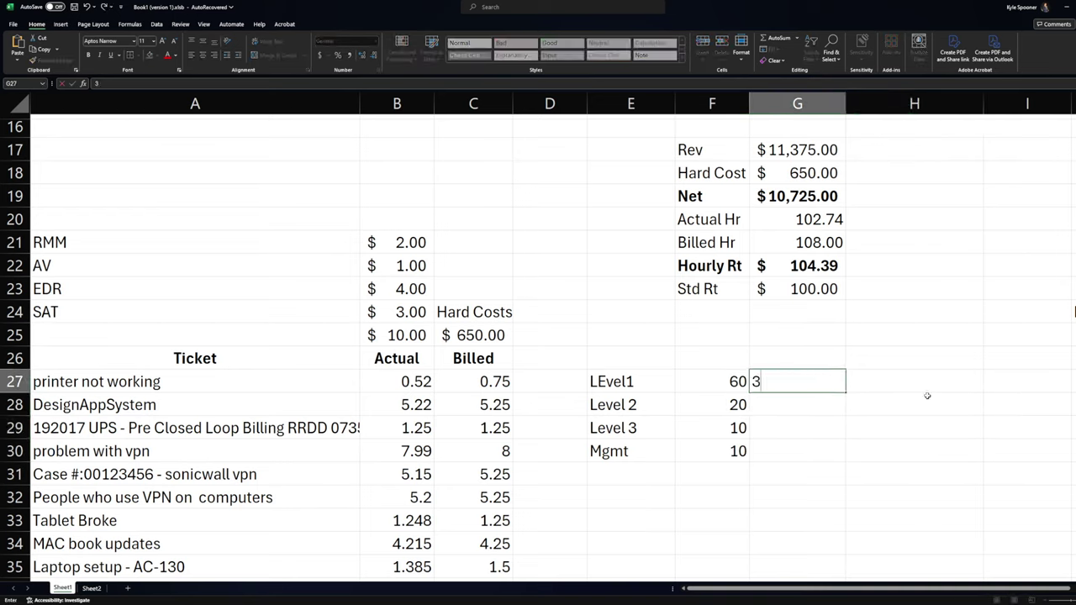
key(BackSpace)
key(BackSpace)
key(BackSpace)
text(30000)
key(Return)
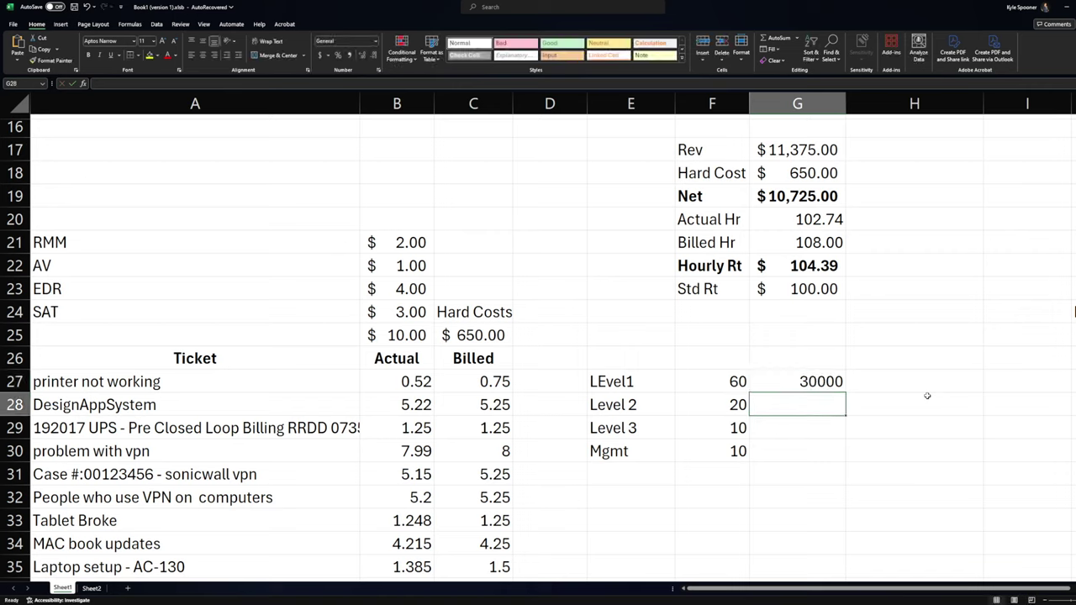
- Enter salaries of 50000, 75000 and 85000 for Level 2, Level 3 and Mgmt
text(50000)
key(Return)
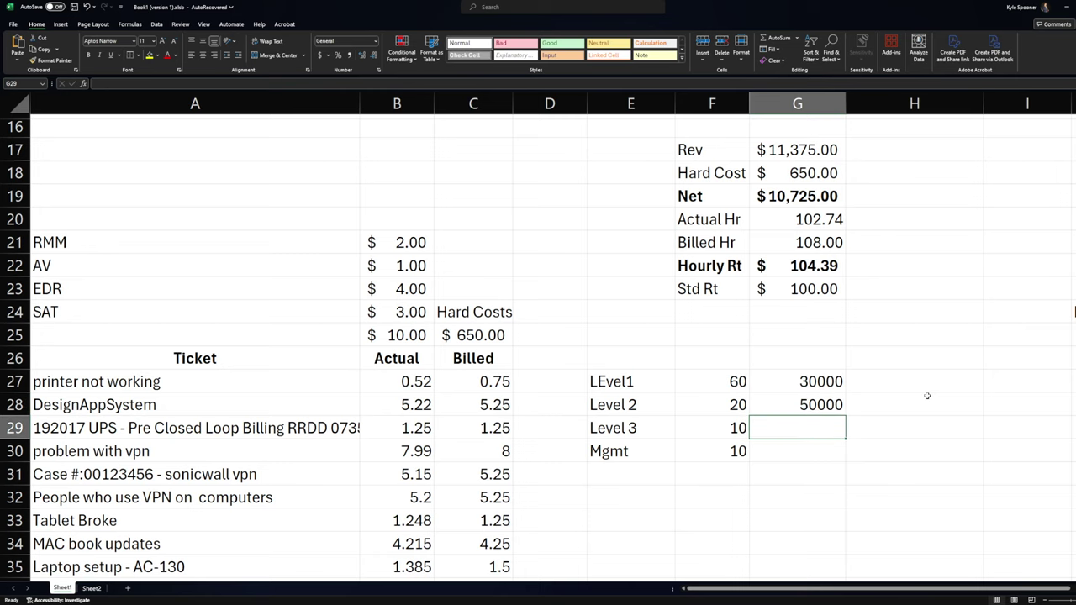
text(75000)
key(Return)
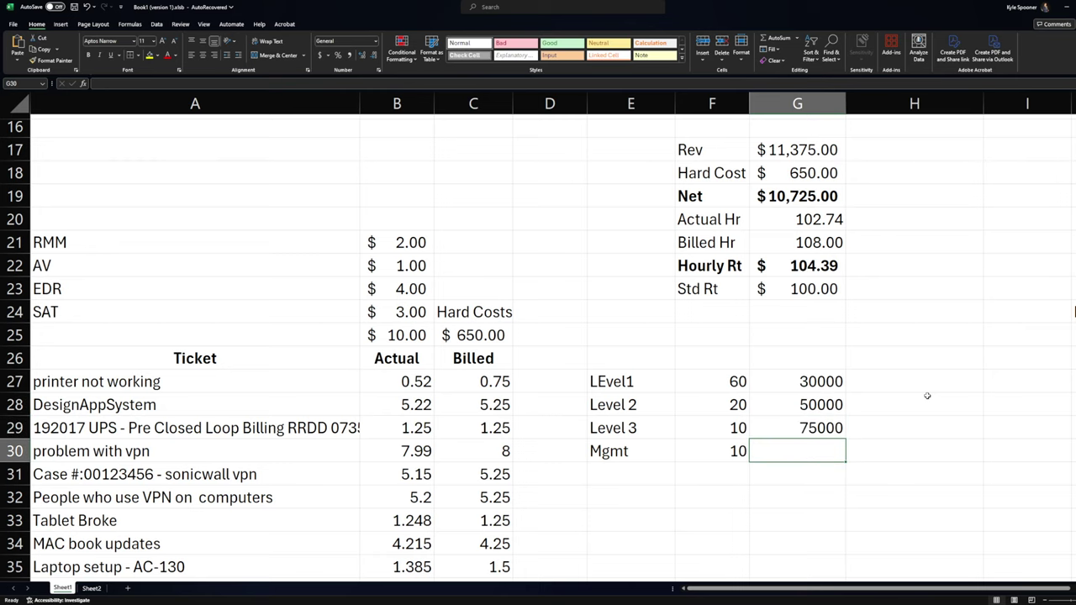
text(85000)
key(Return)
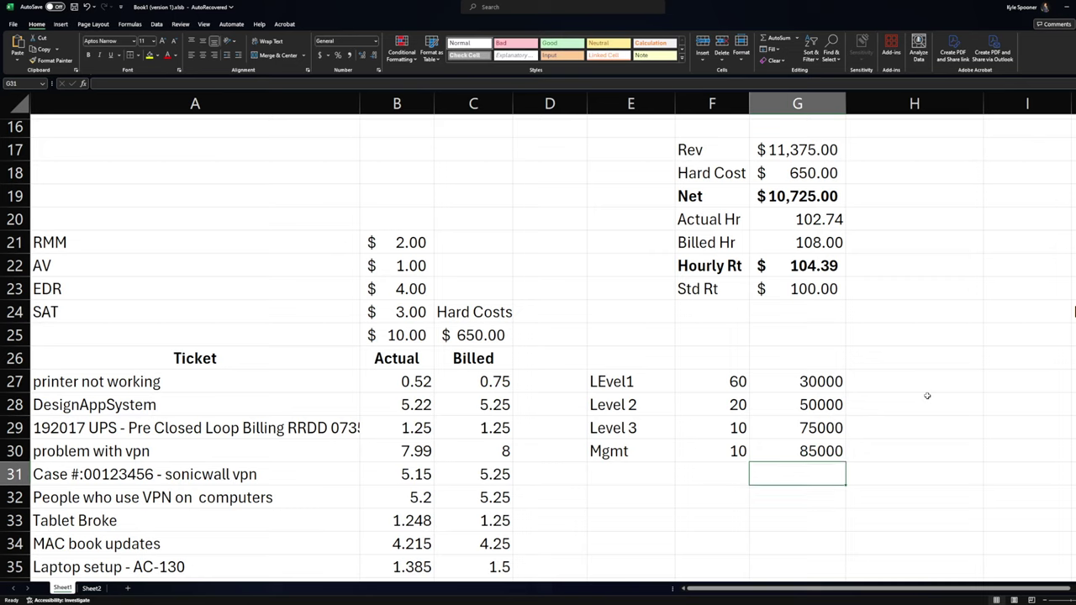
click(778, 380)
key(Right)
click(611, 382)
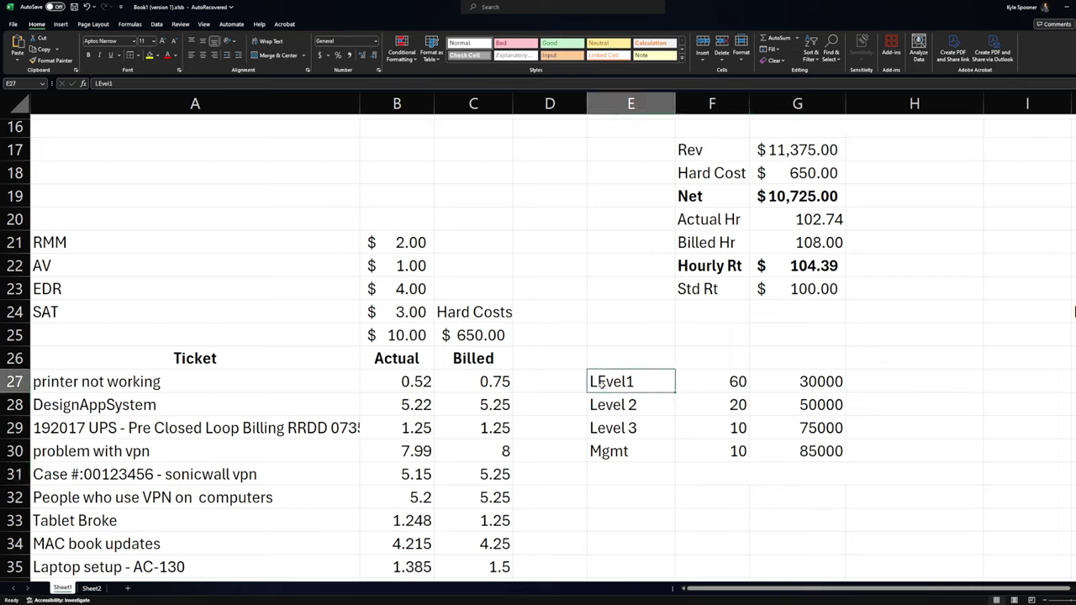
drag(807, 383, 701, 383)
click(862, 400)
click(807, 383)
drag(611, 382, 827, 382)
click(767, 404)
click(807, 382)
drag(819, 429, 632, 428)
drag(618, 380, 796, 379)
click(852, 468)
drag(638, 428, 612, 428)
click(866, 445)
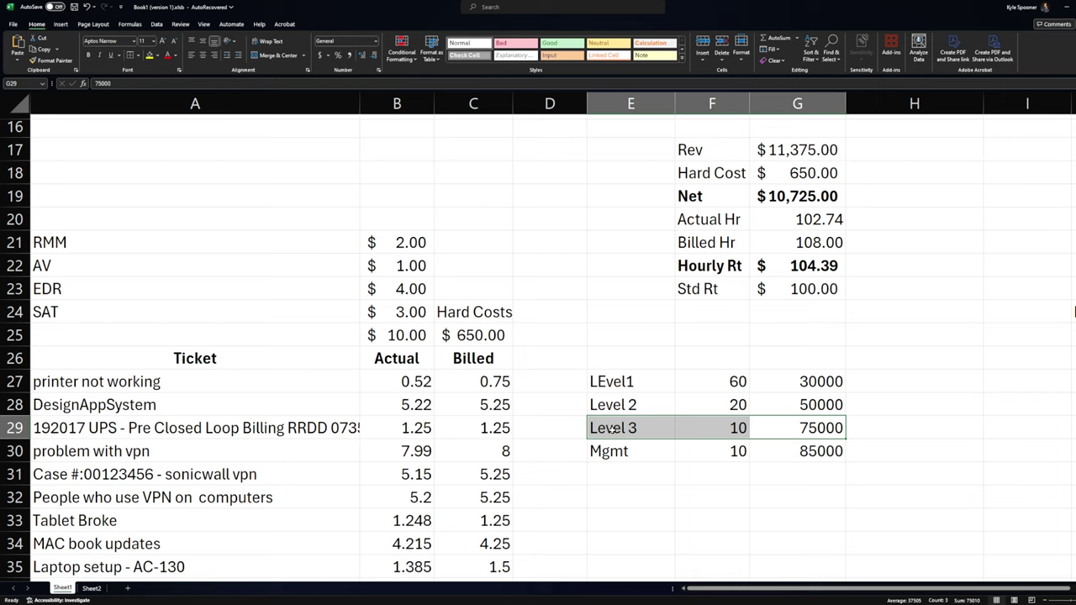
click(611, 382)
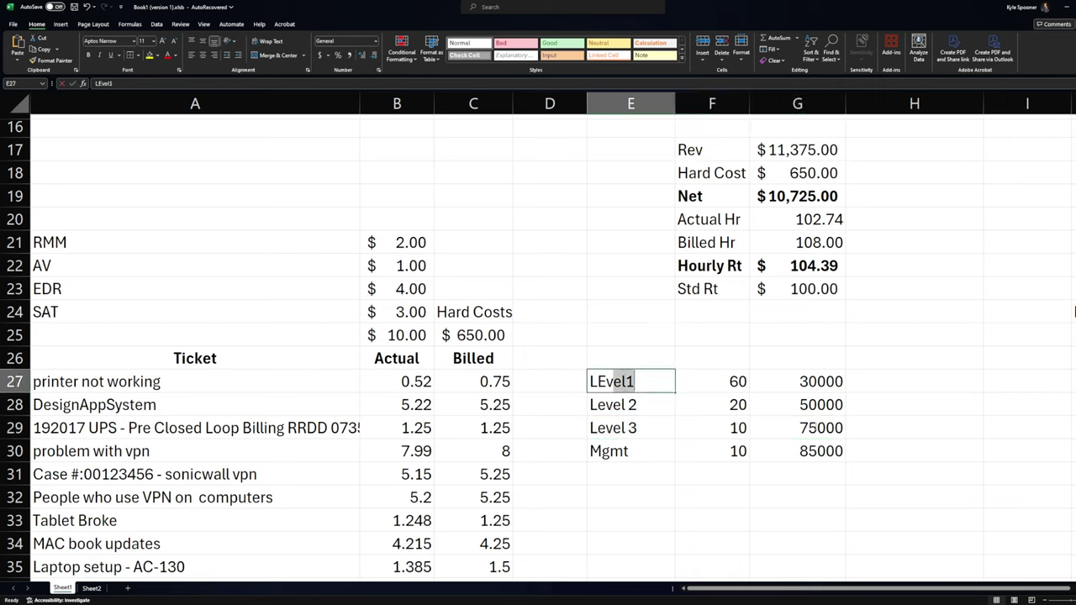
double_click(838, 471)
drag(834, 454, 647, 382)
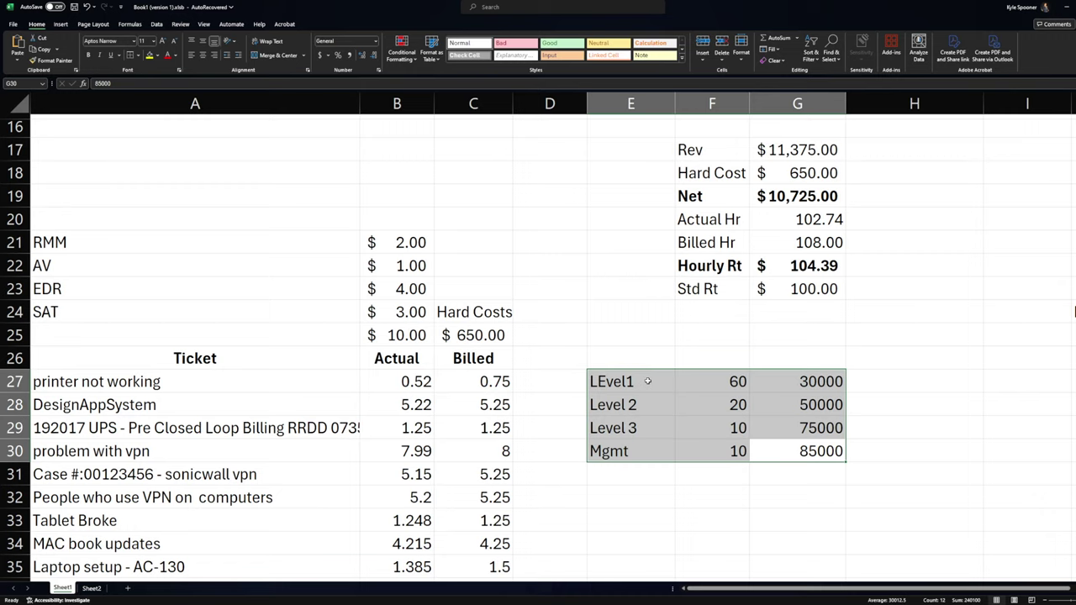
- Autofit column E so the SubTotal total displays $11,375.00 instead of hash marks
scroll(630, 370, up, 5)
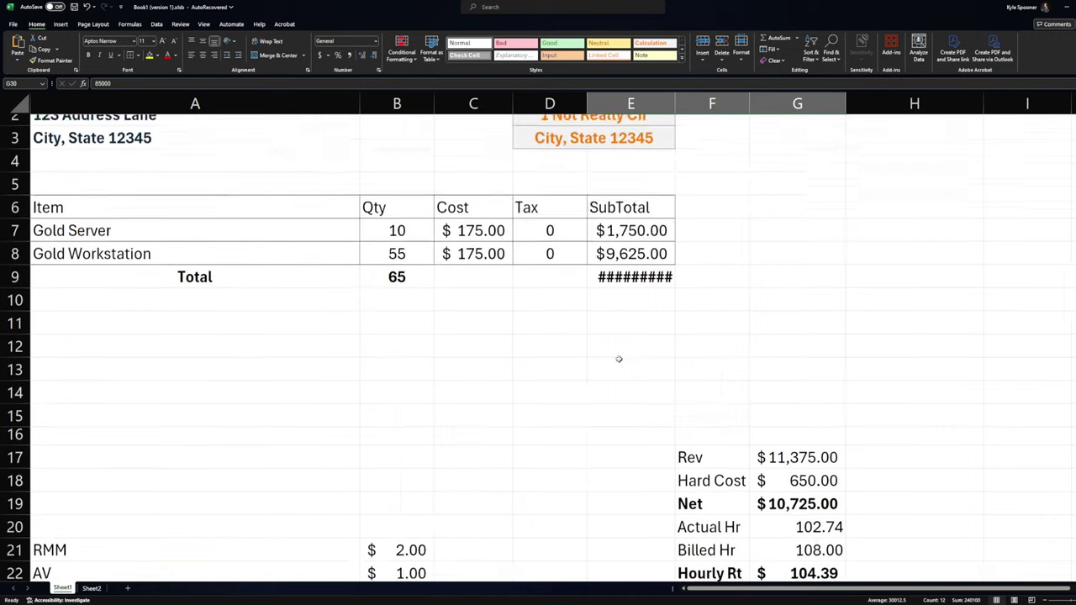
click(619, 358)
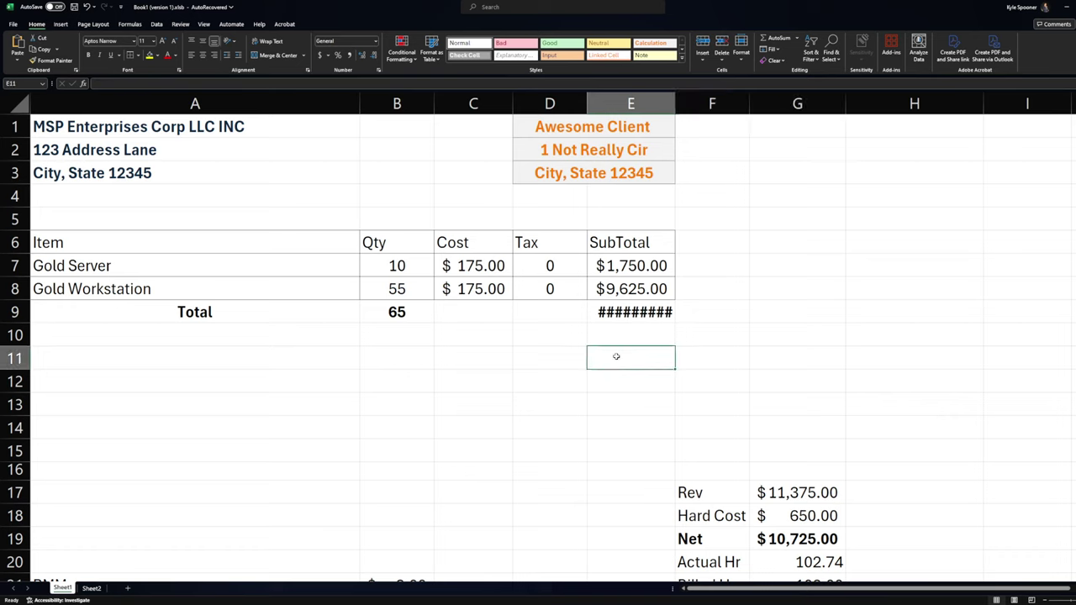
double_click(678, 96)
click(848, 327)
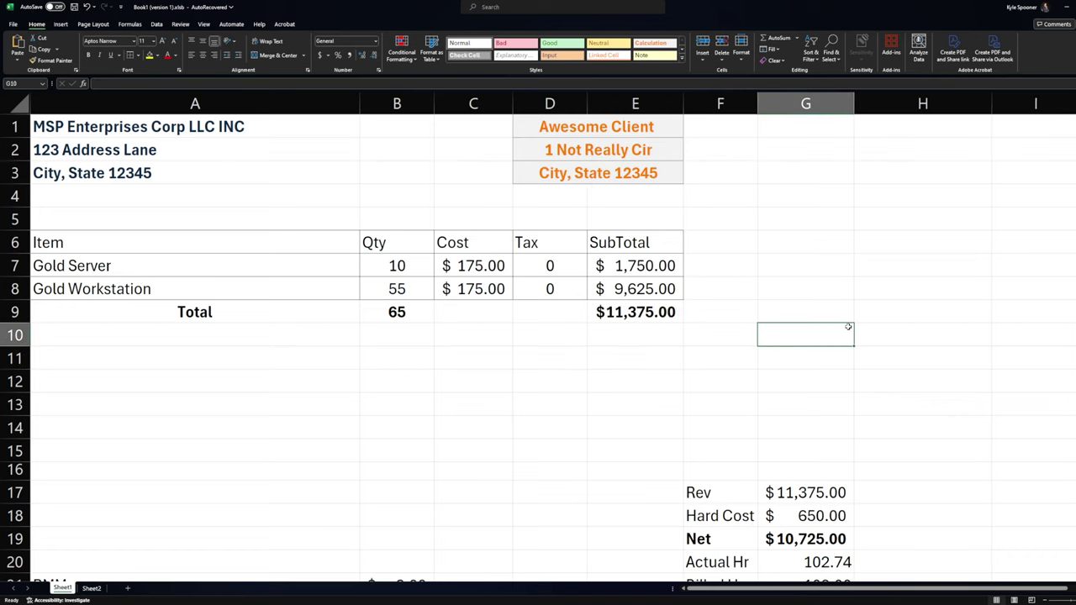